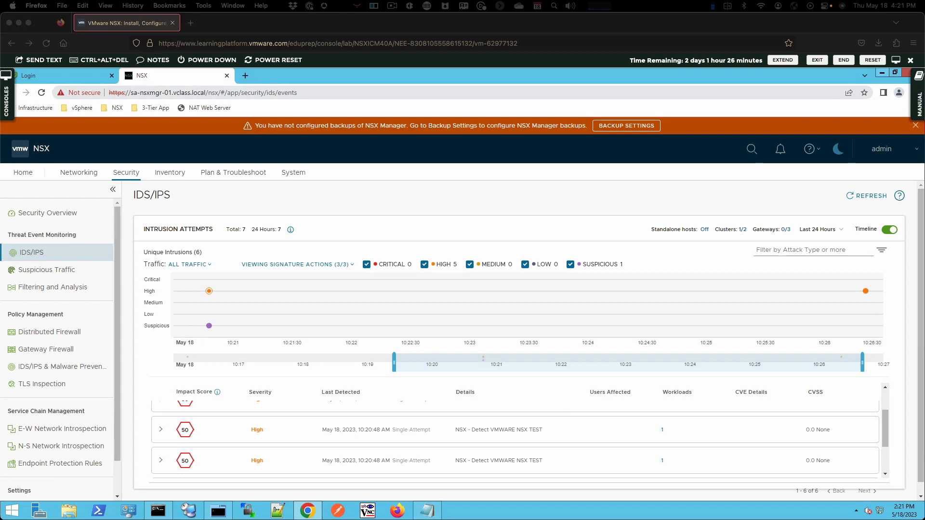
Show the lab manual and launch the linked nsxicm40_lab17 simulation
click(917, 105)
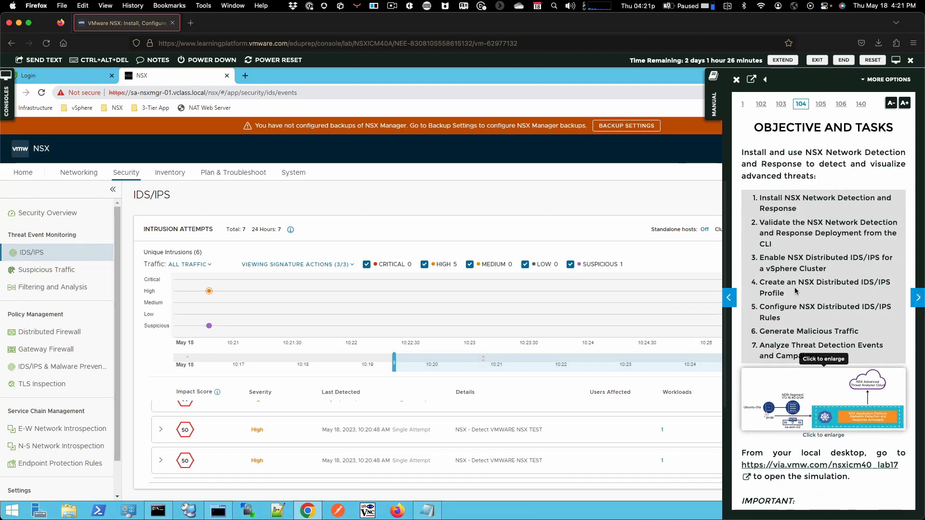
click(806, 466)
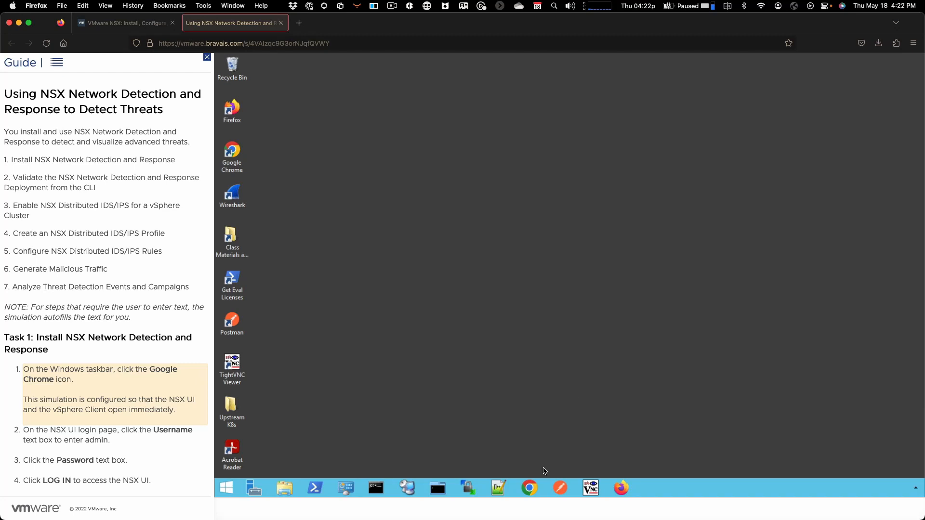
Open the NSX login page in Chrome and log in as admin with the account password
click(534, 486)
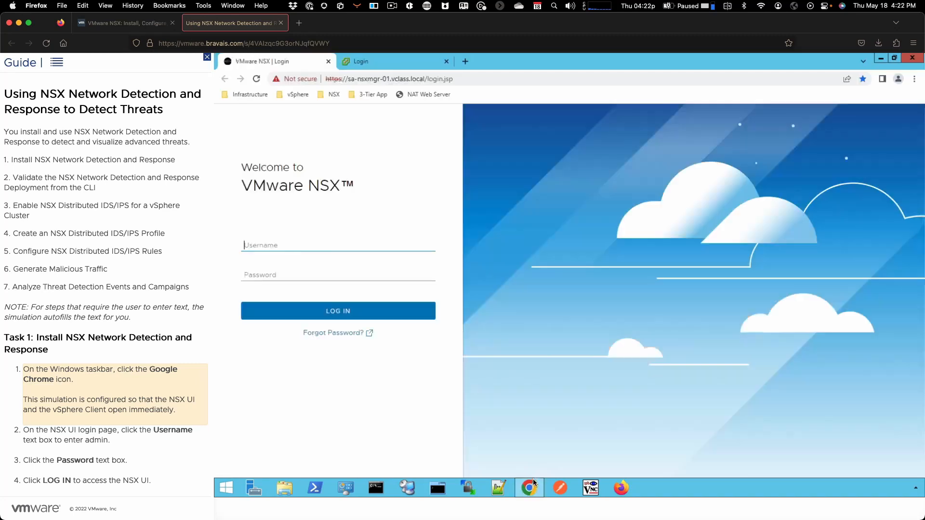
click(381, 246)
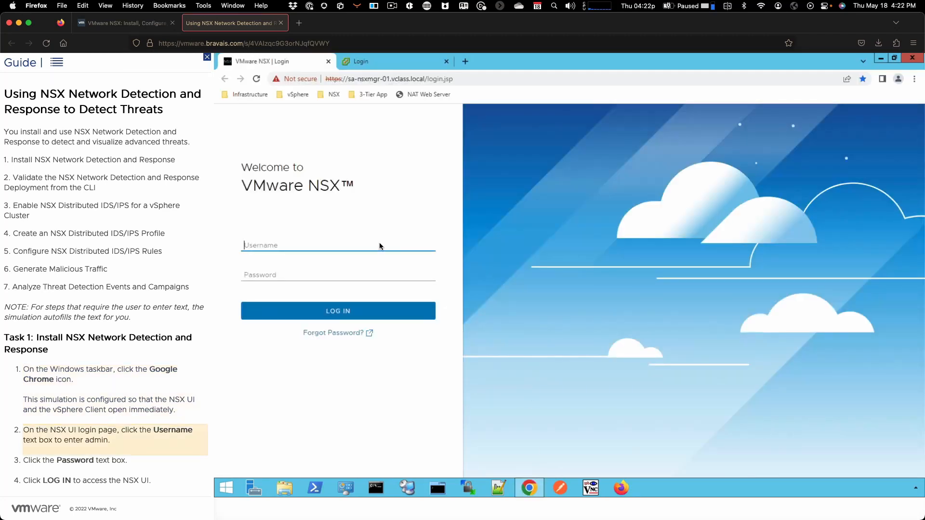
click(290, 278)
click(285, 312)
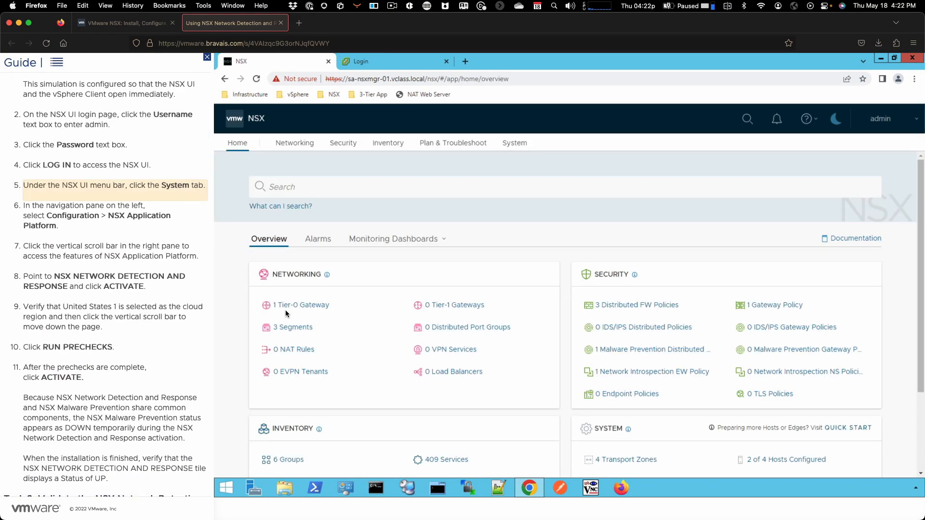
Start activating the NSX Network Detection and Response feature from the system's NSX Application Platform page
click(514, 143)
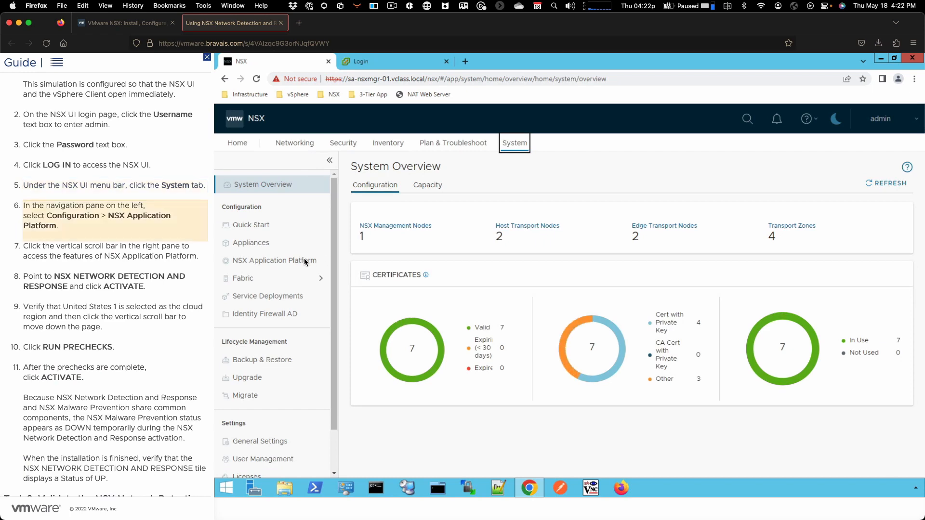
click(305, 260)
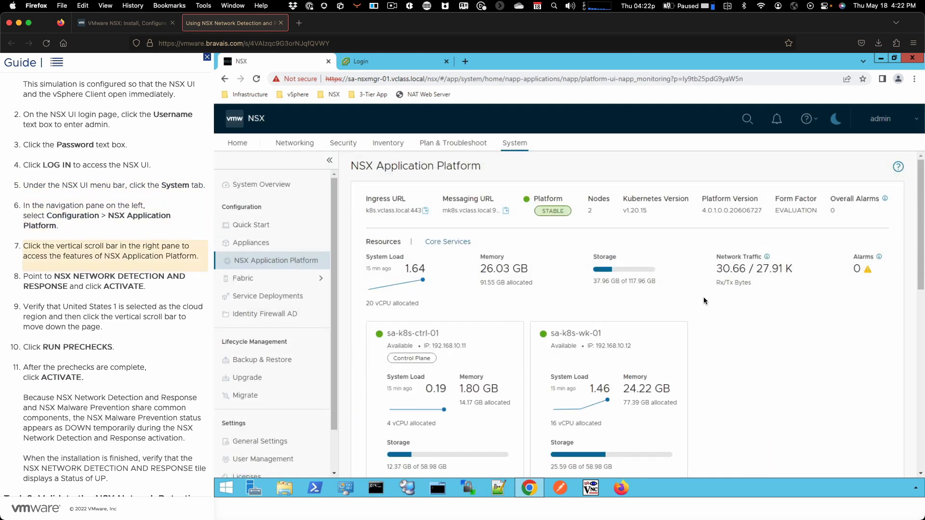
click(919, 274)
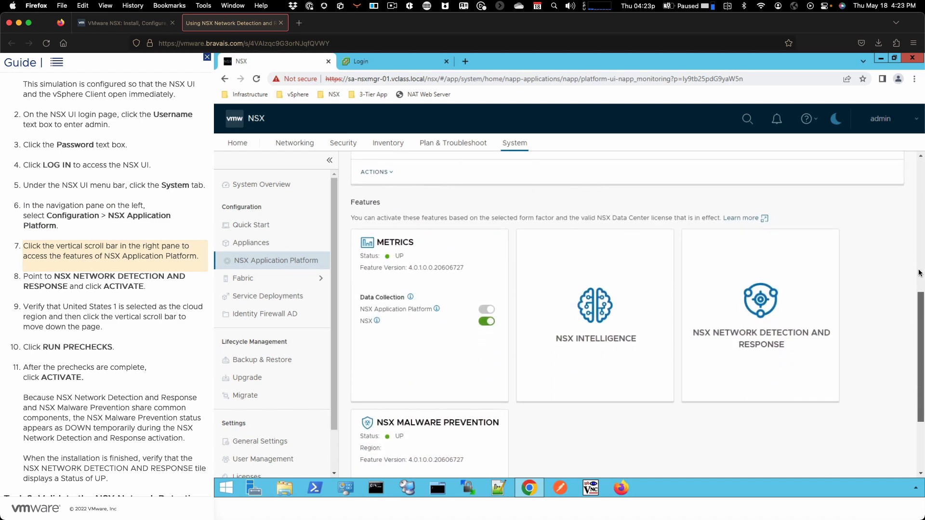
mouse_move(771, 297)
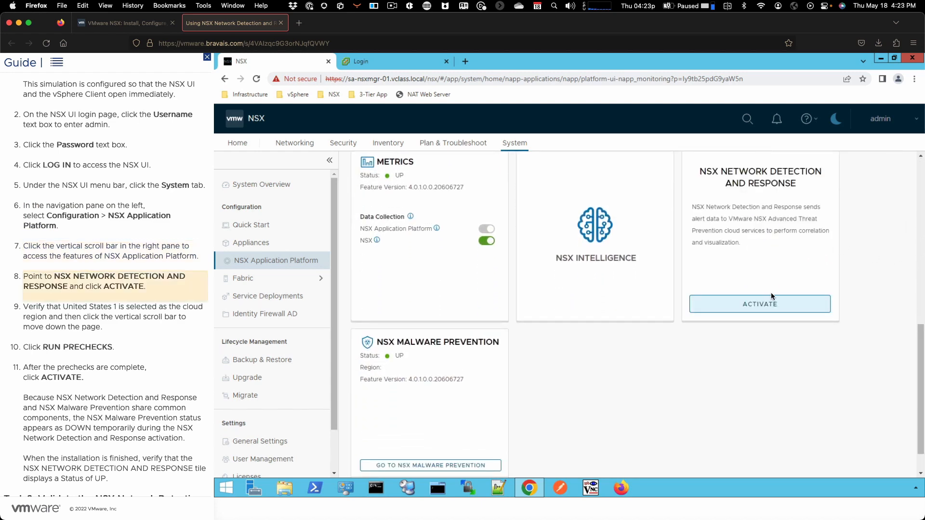
click(769, 305)
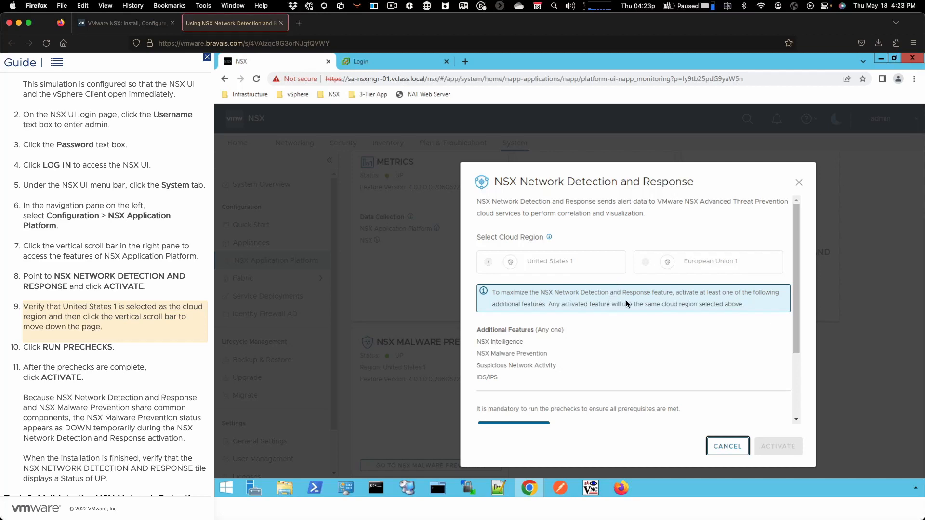
Run the mandatory prechecks for NSX Network Detection and Response and activate the feature
click(794, 312)
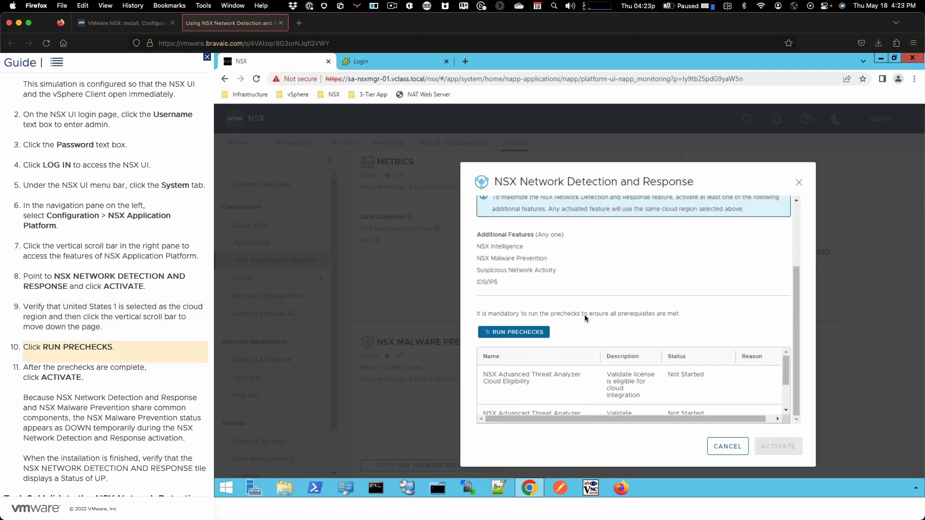
click(537, 333)
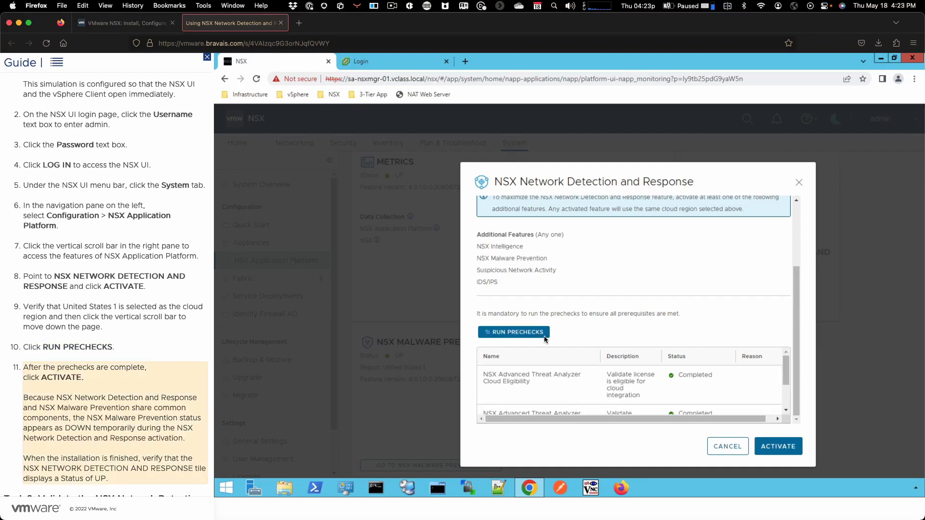
click(774, 453)
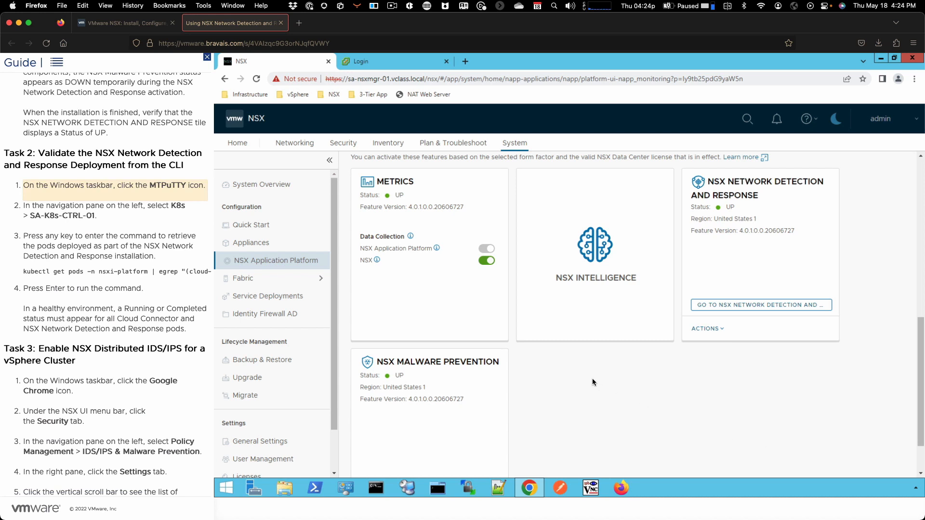
Switch to MTPuTTY, connect to SA-K8s-CTRL-01, and run kubectl get pods -n nsxi-platform | egrep "(cloud-connector|nsx-ndr)"
click(438, 489)
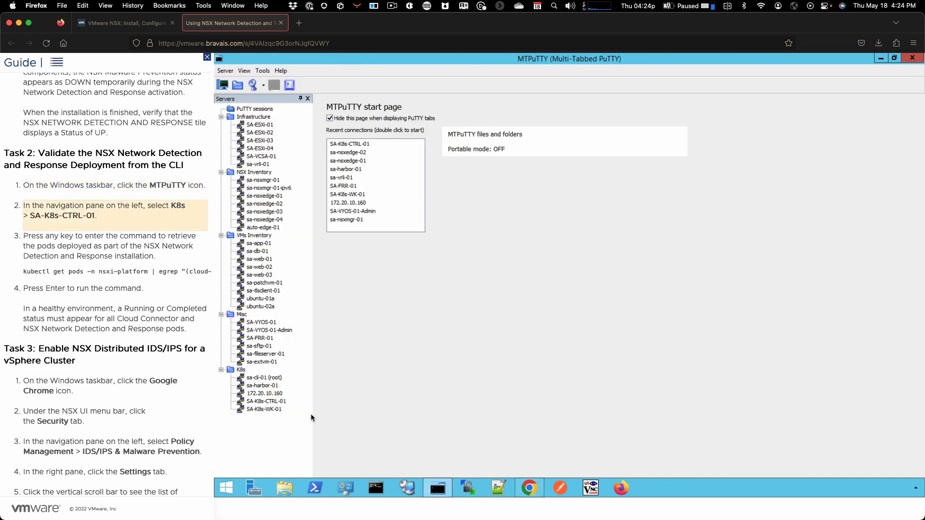
double_click(268, 402)
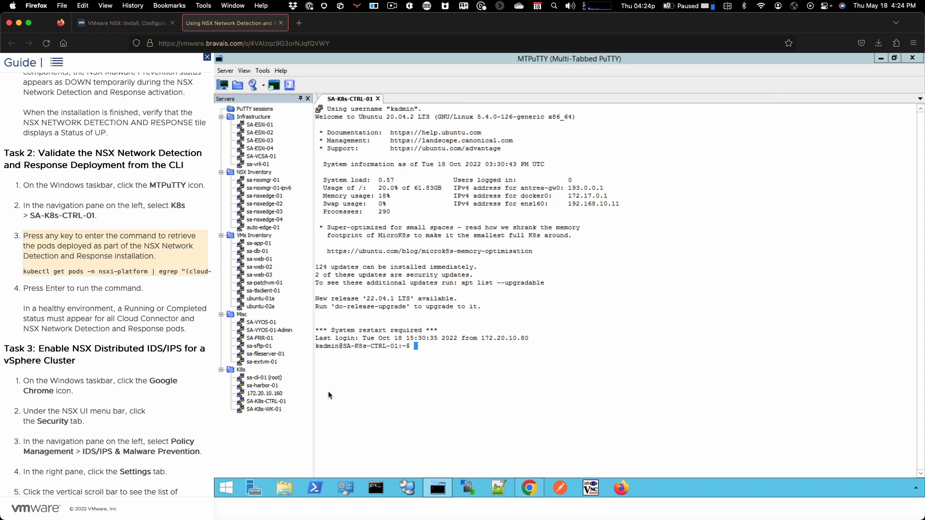
key(space)
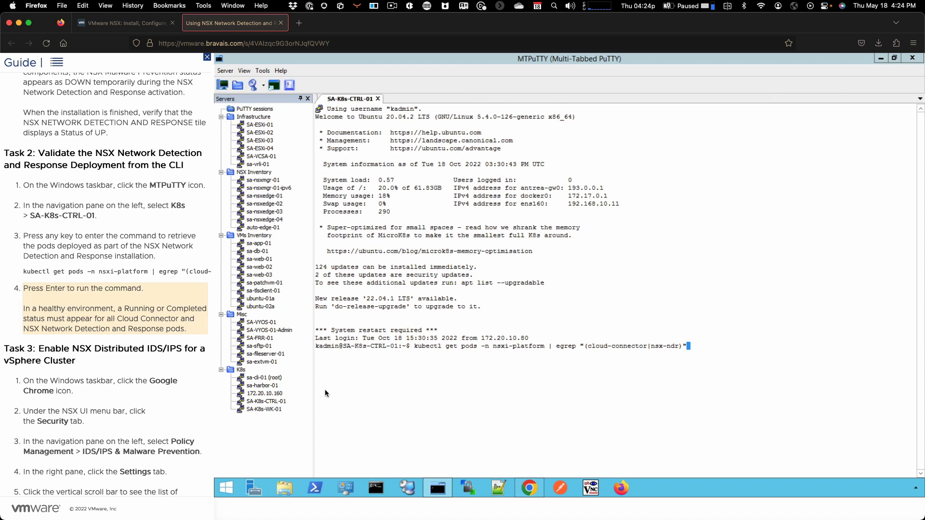
key(Return)
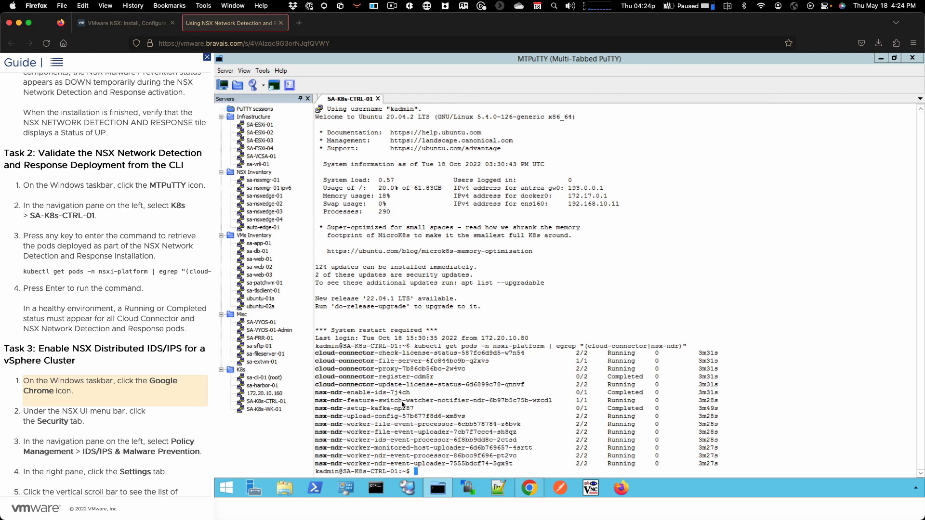
Switch back to Chrome and enable IDS/IPS for Compute-Cluster in the shared IDS/IPS & Malware Prevention settings
click(529, 485)
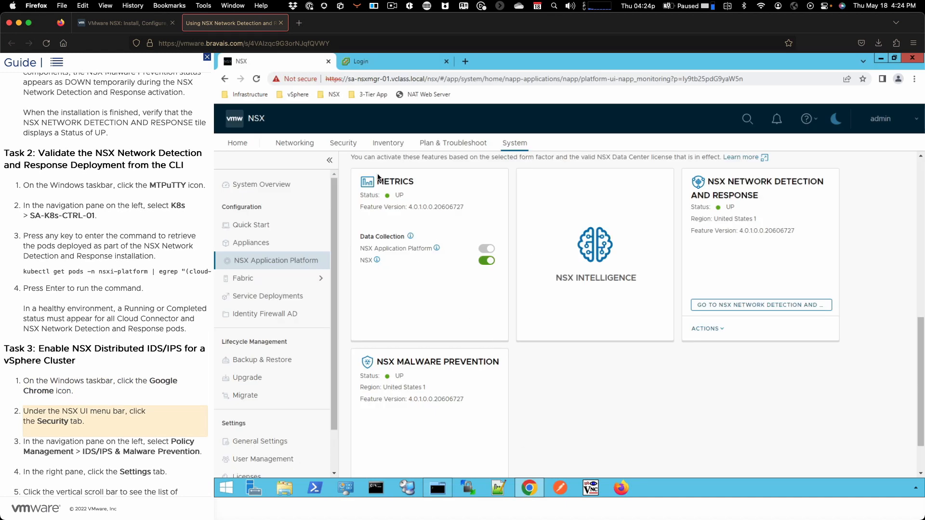
click(345, 143)
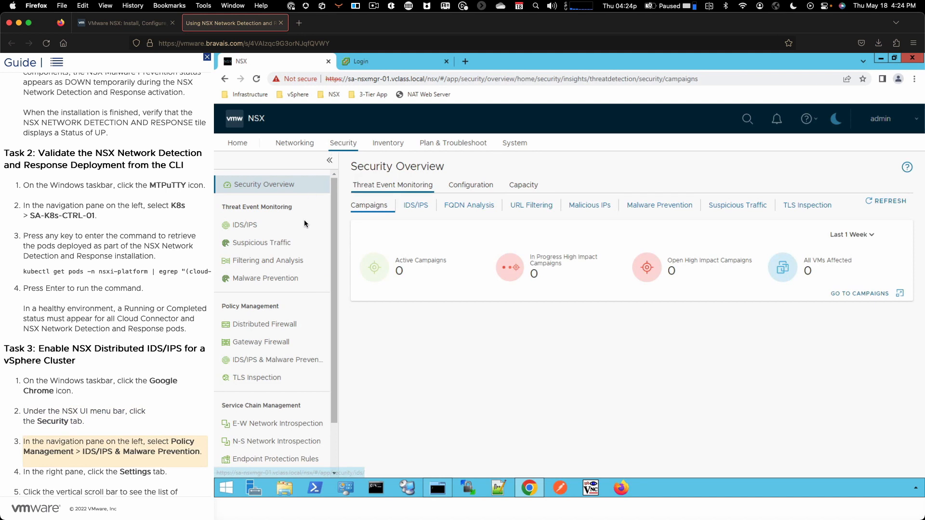
click(284, 357)
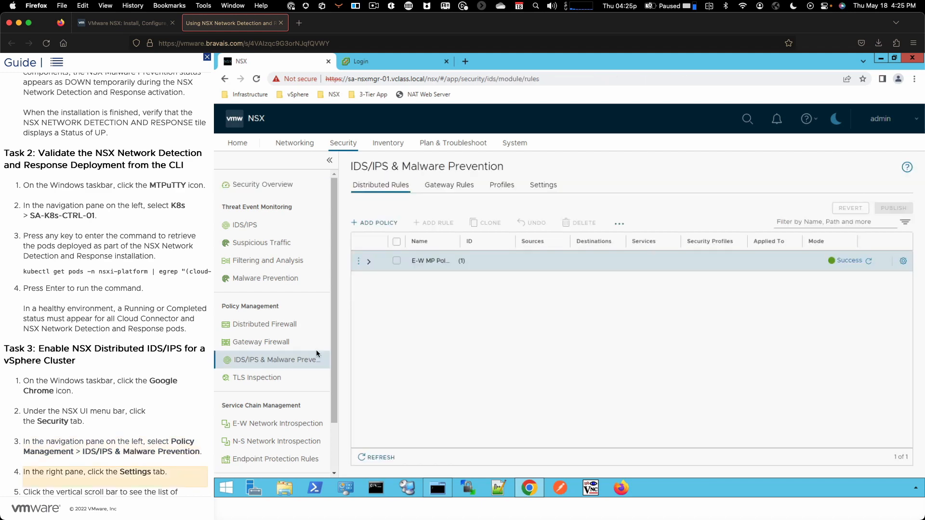
click(542, 186)
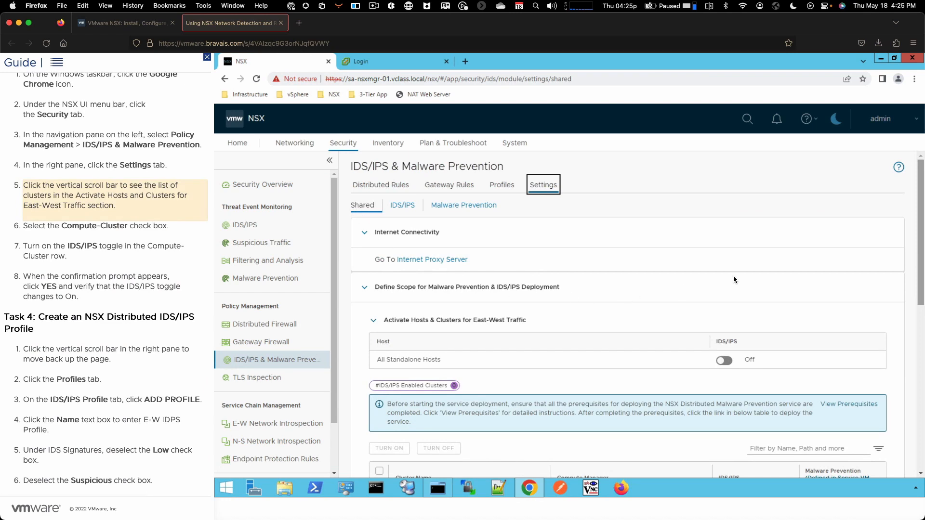
drag(921, 267, 921, 344)
click(727, 336)
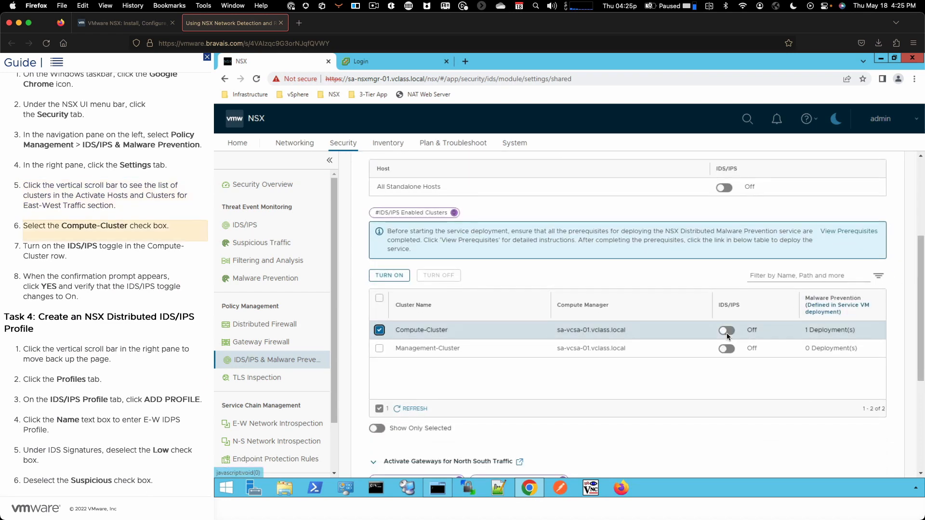
click(727, 331)
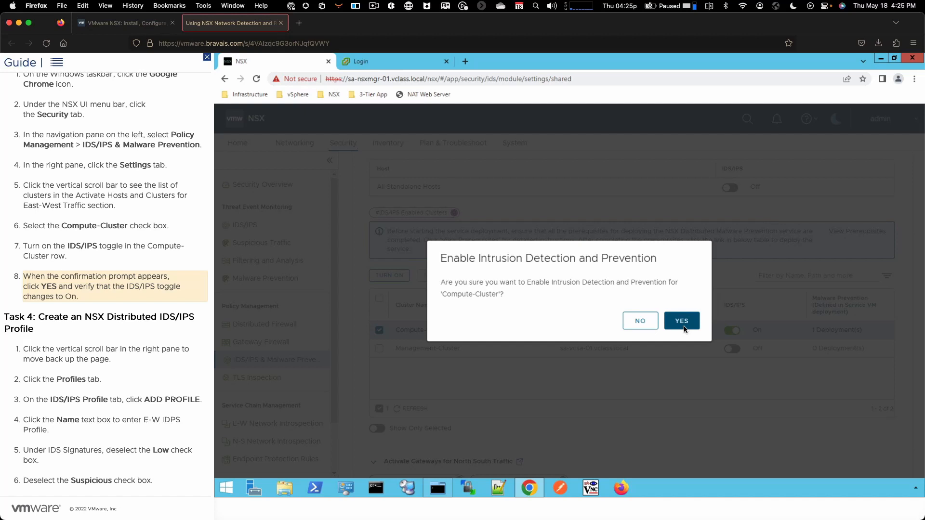
click(684, 329)
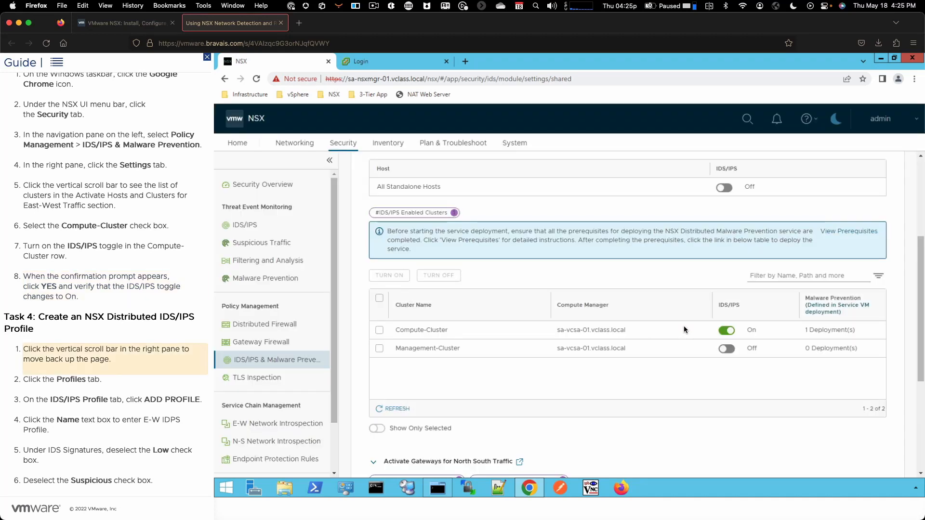
Create and save an IDS/IPS profile named E-W IDPS Profile that excludes the Low and Suspicious intrusion severities
click(918, 250)
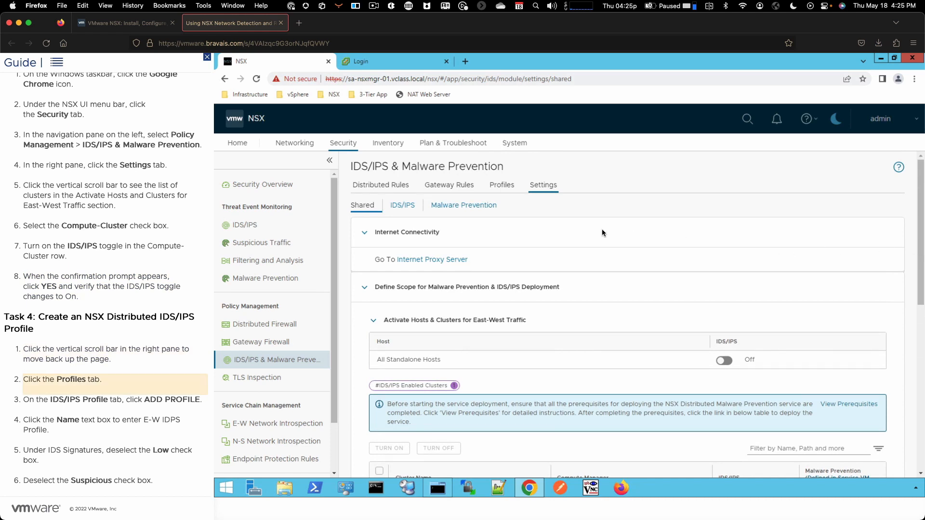
click(501, 186)
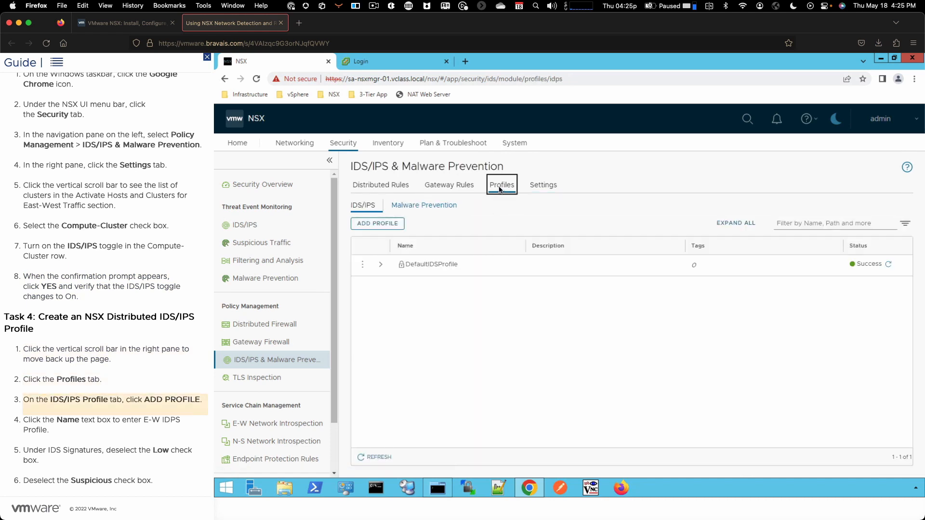
click(384, 224)
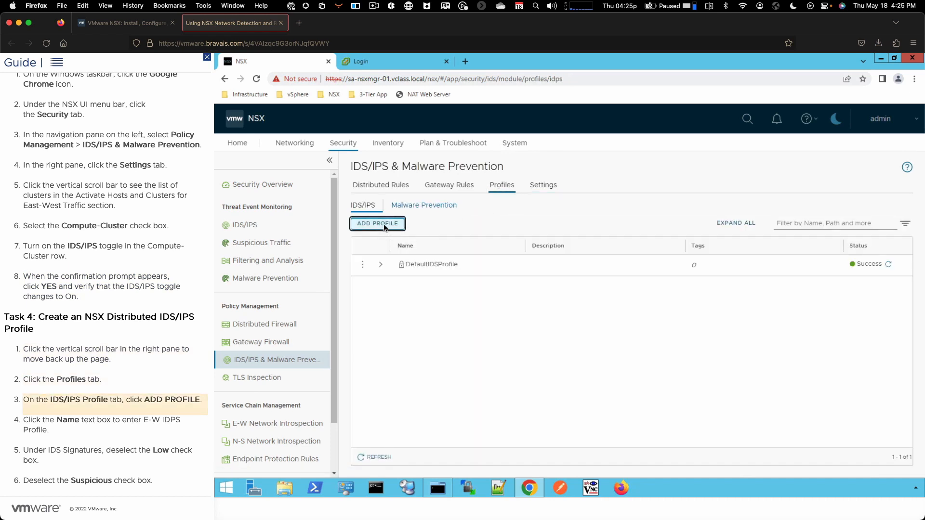
click(419, 264)
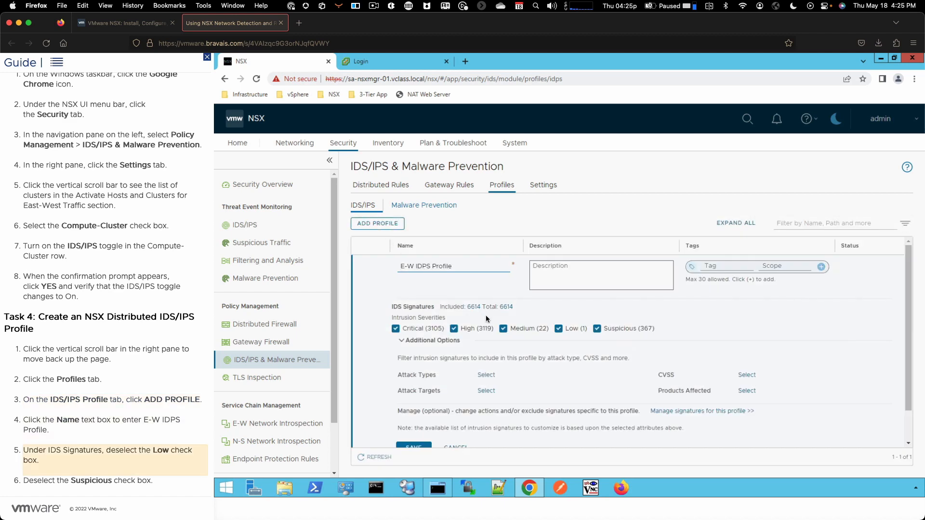
click(558, 329)
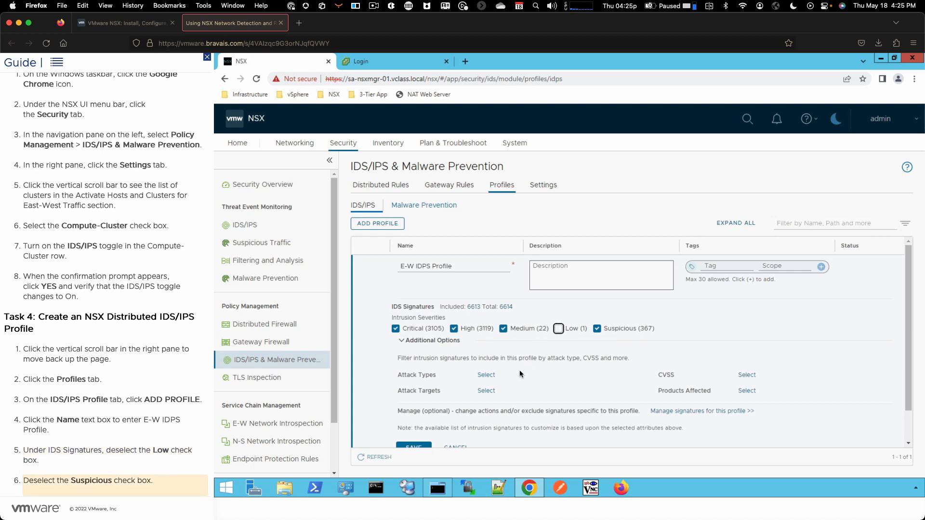
click(605, 329)
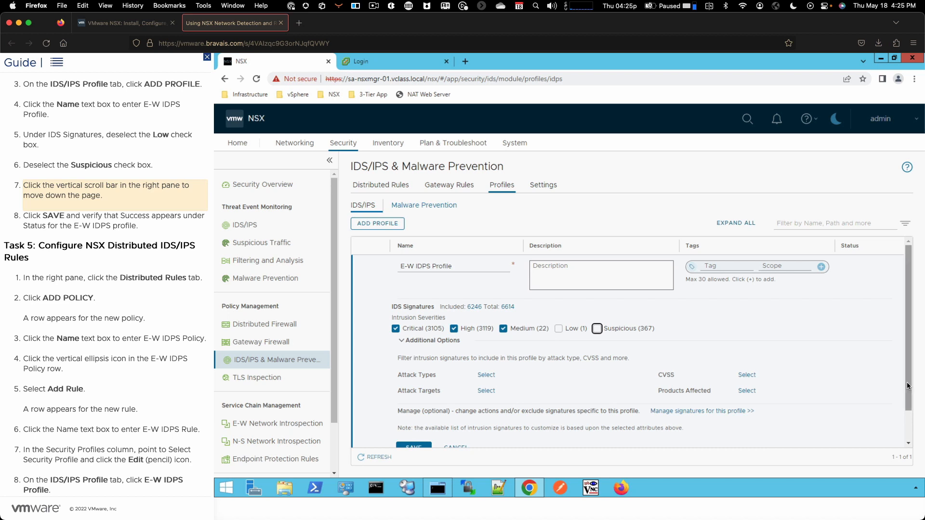
drag(908, 360, 907, 386)
click(413, 413)
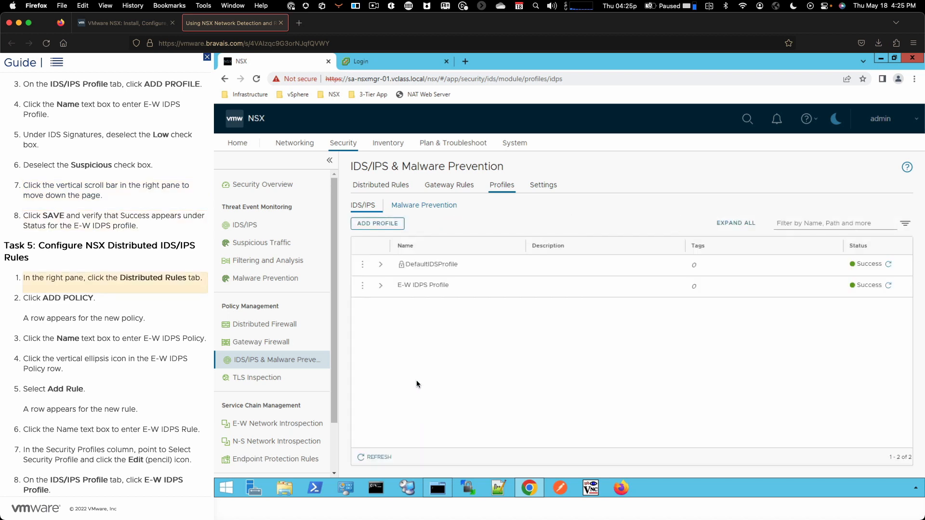
Create a distributed IDS/IPS policy named E-W IDPS Policy and add a new rule to it
click(388, 185)
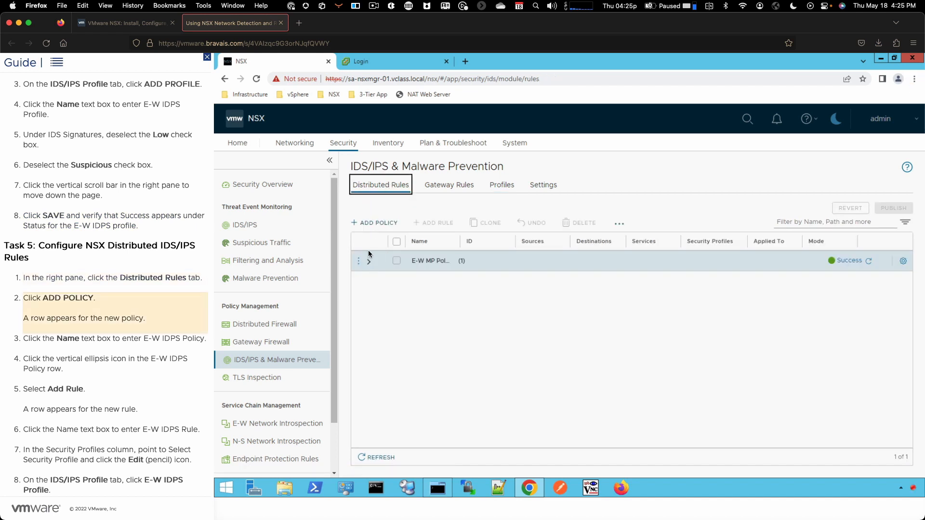
click(369, 223)
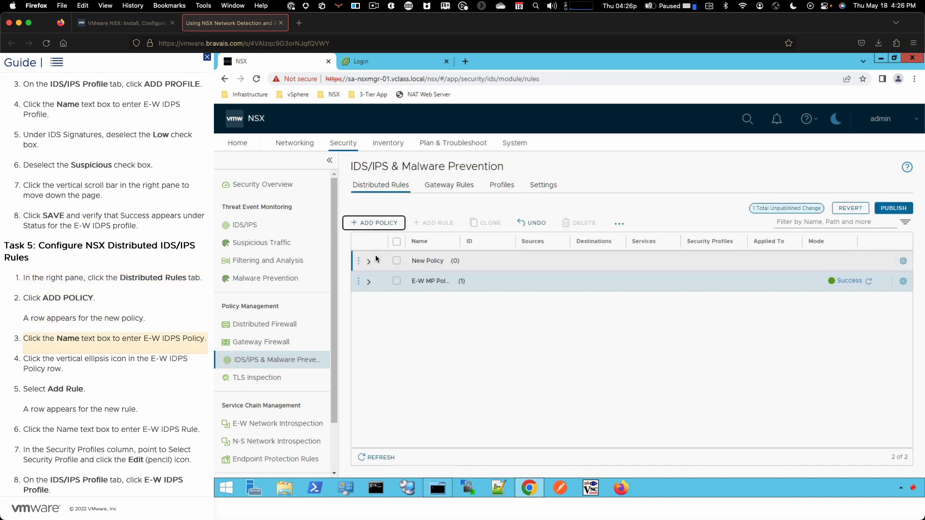
click(429, 261)
text(E-W IDPS Policy)
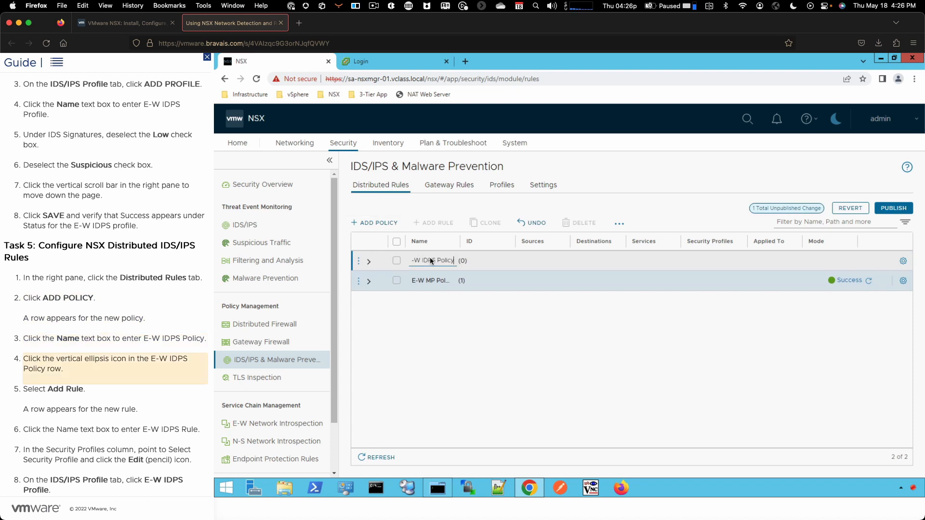
click(358, 261)
click(387, 363)
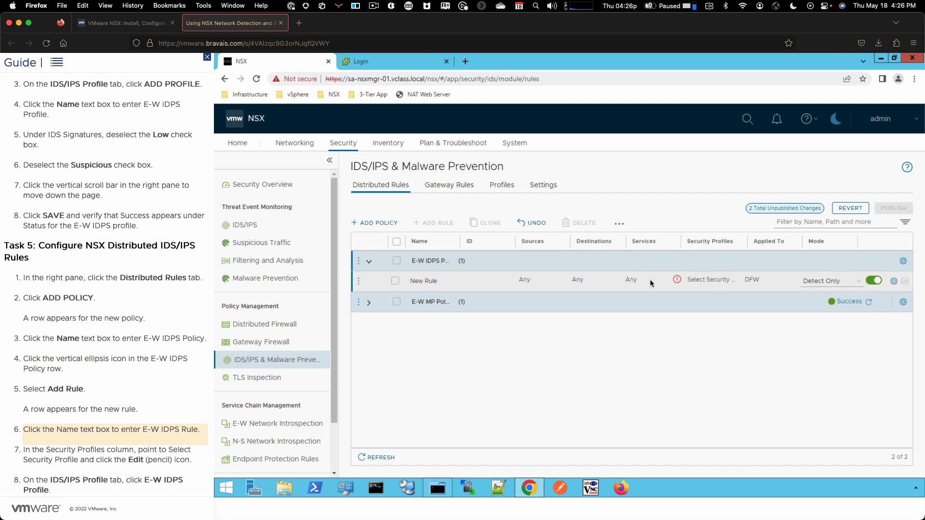
Name the new rule E-W IDPS Rule, assign it the E-W IDPS Profile security profile, and publish the changes
click(433, 286)
text(E-W IDPS Rule)
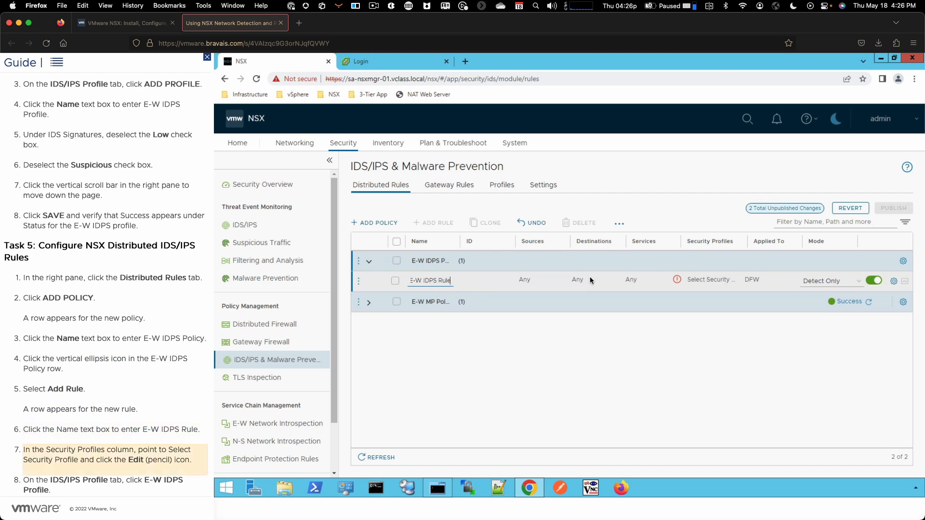
click(706, 280)
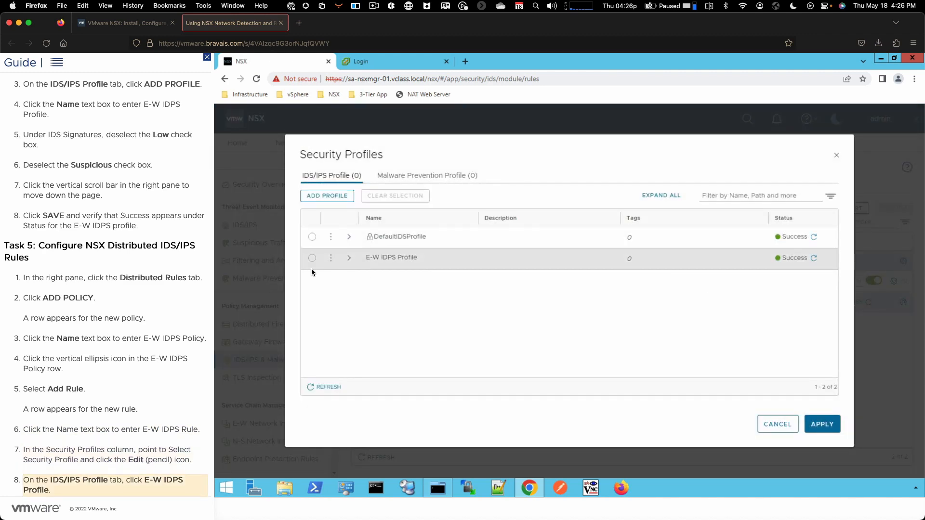
click(312, 258)
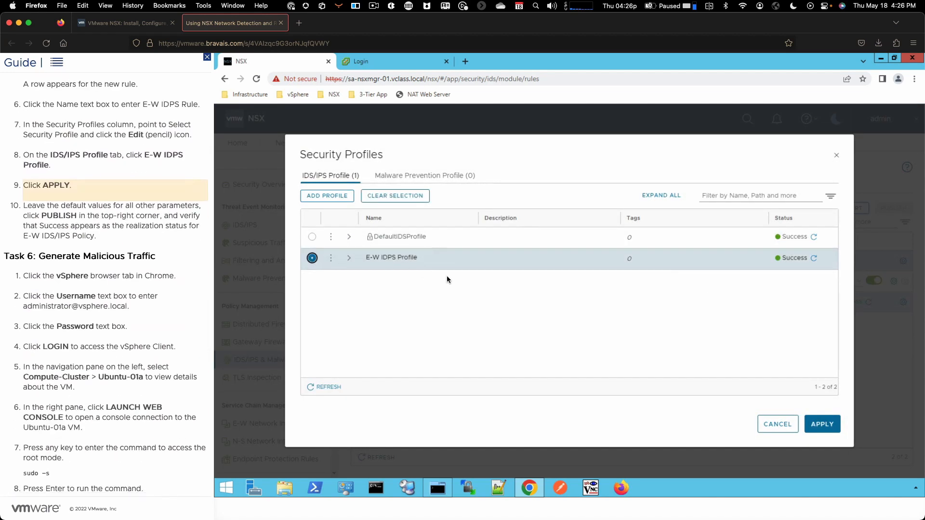
click(822, 423)
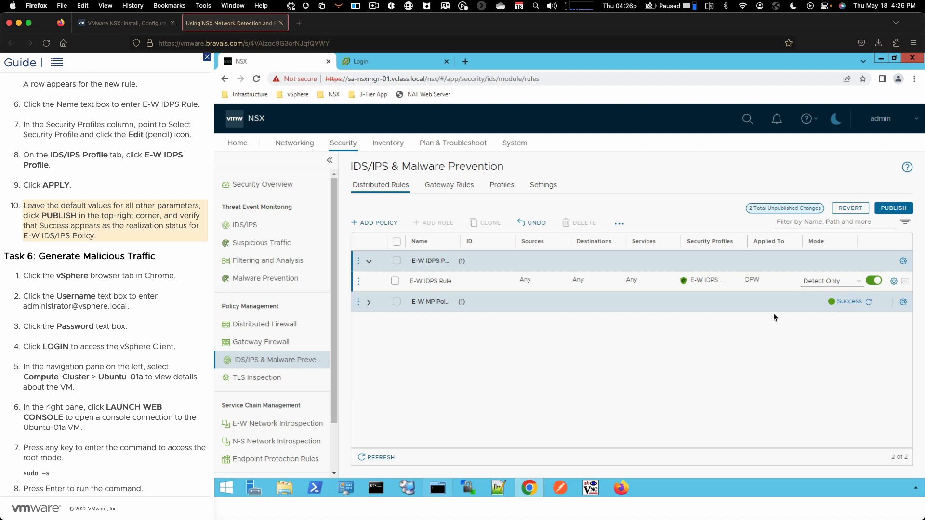
click(887, 206)
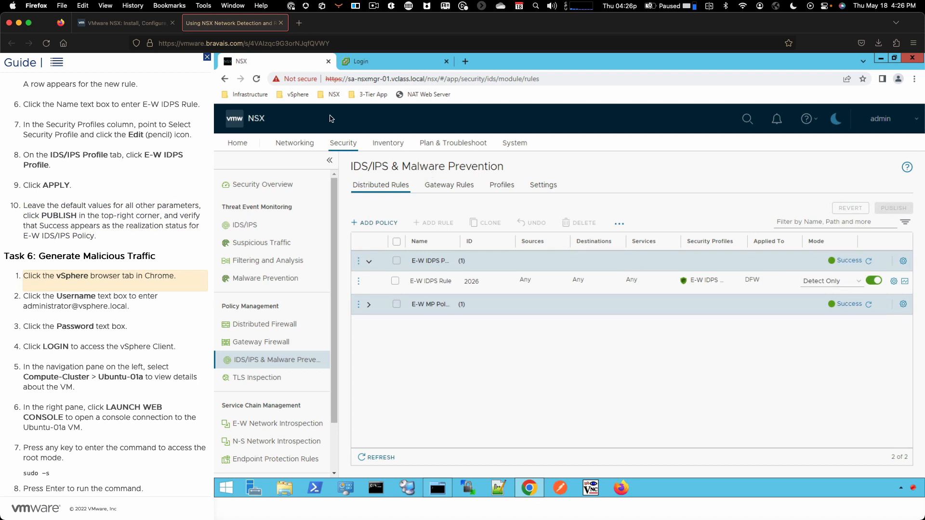
Log in to the vSphere Client with the administrator username and the account password
click(367, 65)
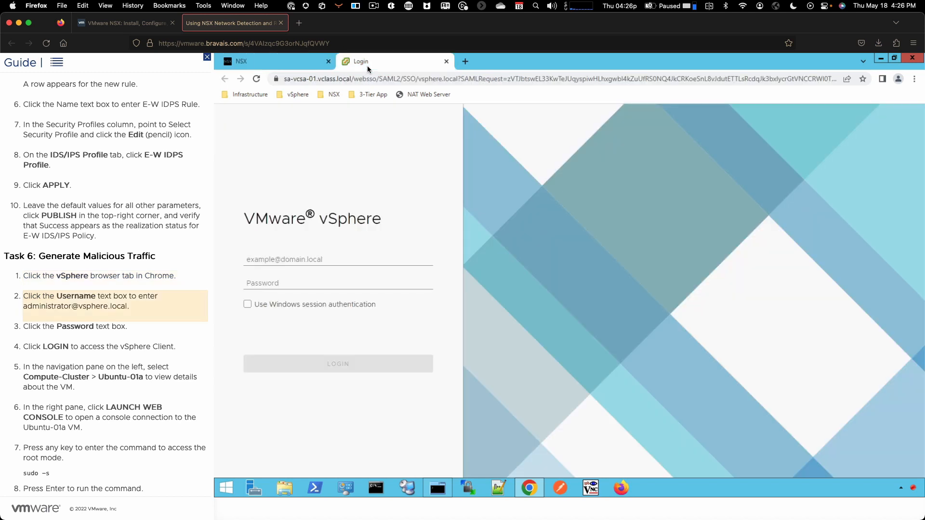
click(285, 260)
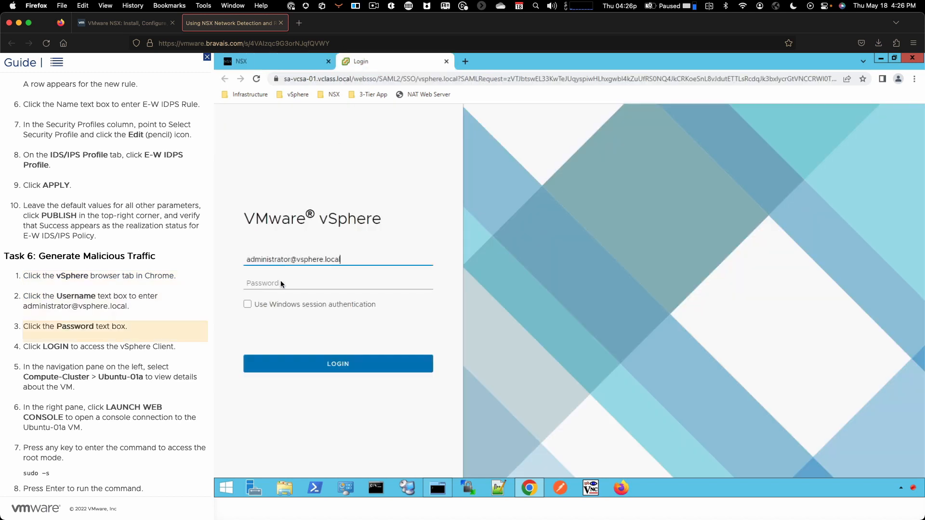
click(281, 284)
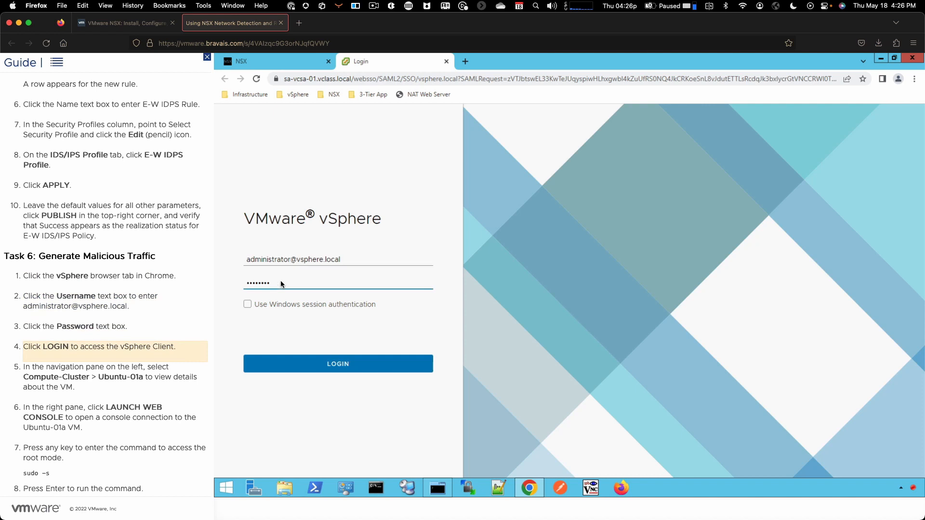
click(295, 363)
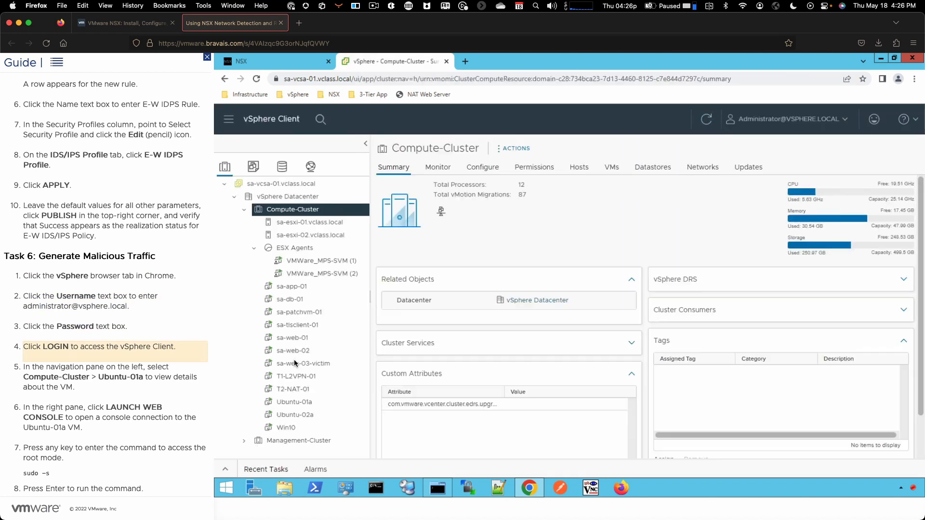
Launch the web console of the Ubuntu-01a VM and open a root shell with sudo -s, entering the account password
click(296, 402)
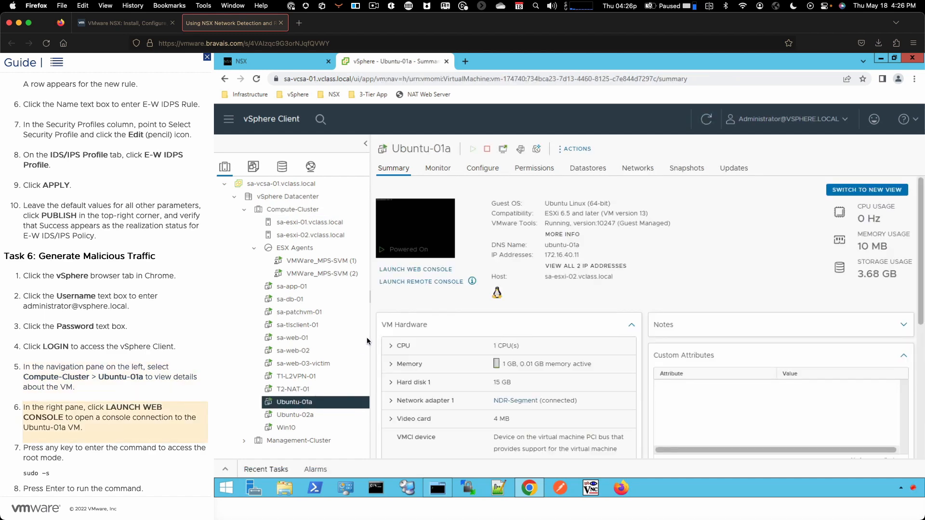
click(395, 269)
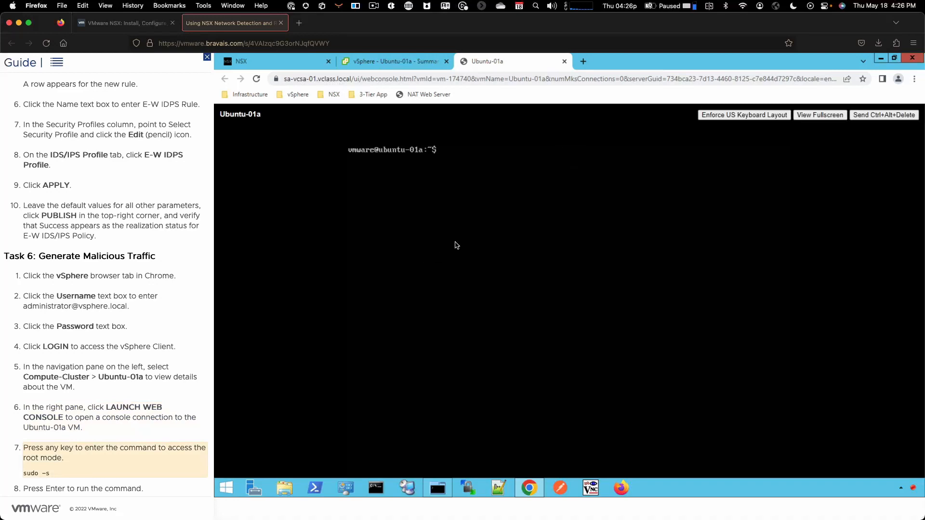
text(sudo -s)
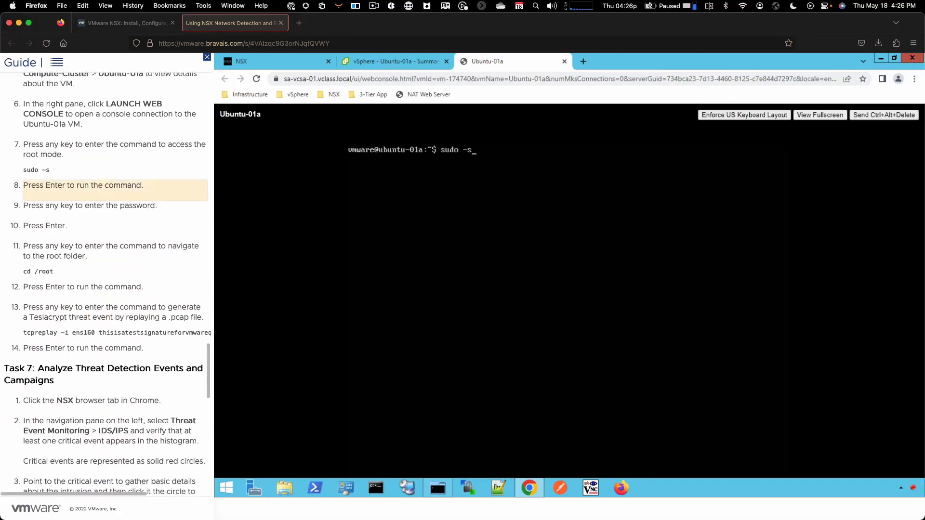
key(Return)
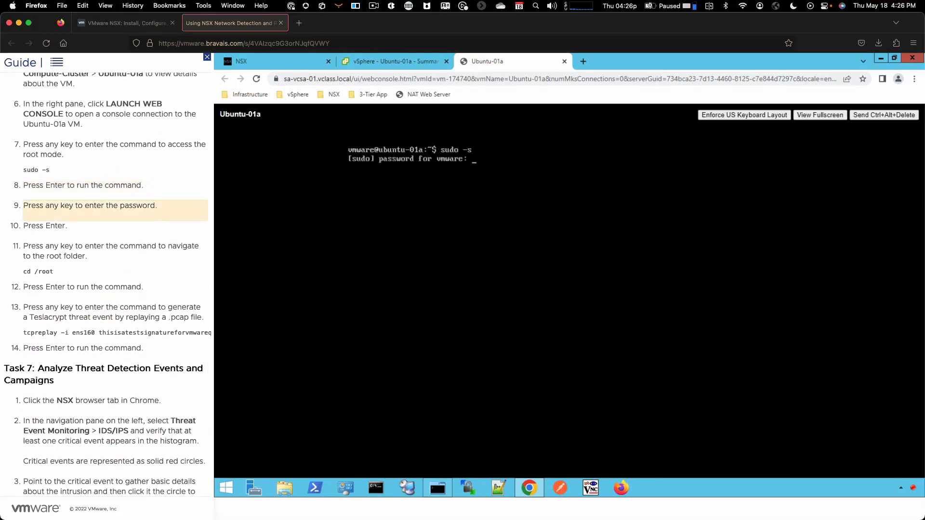
key(space)
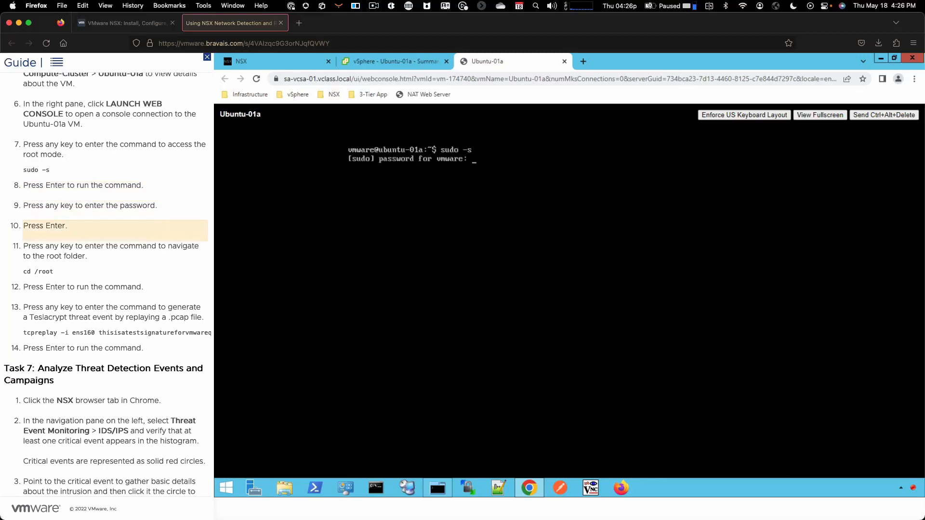
key(Return)
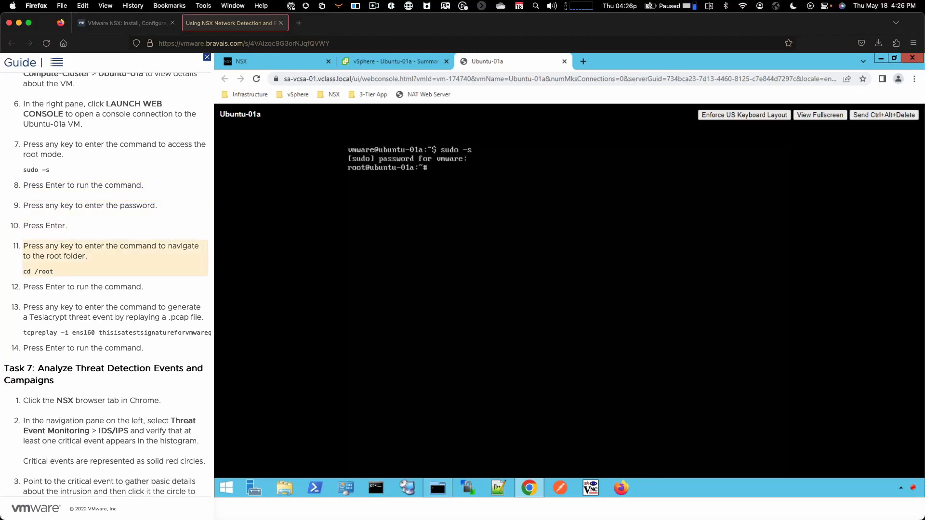
Run cd /root, and replay the capture with tcpreplay -i ens160 thisisatestsignatureforvmwareqe.pcap
key(space)
key(Return)
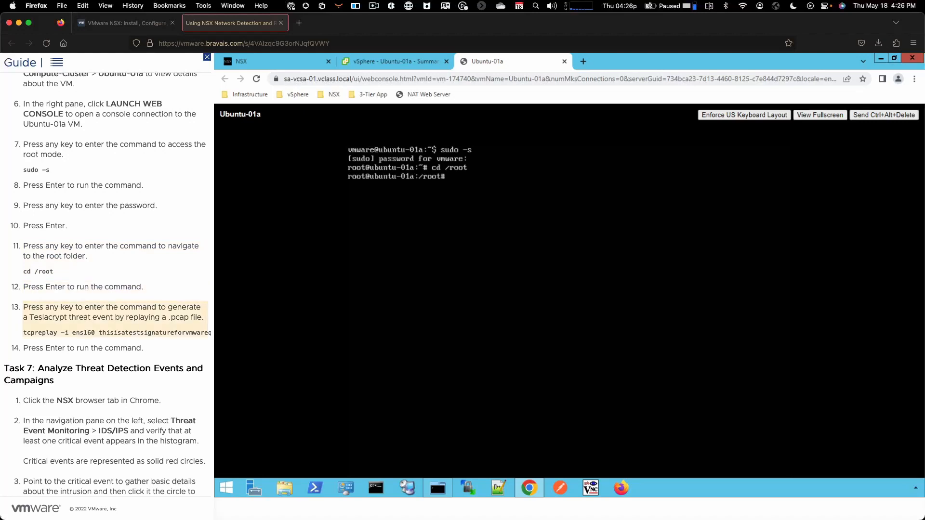
key(space)
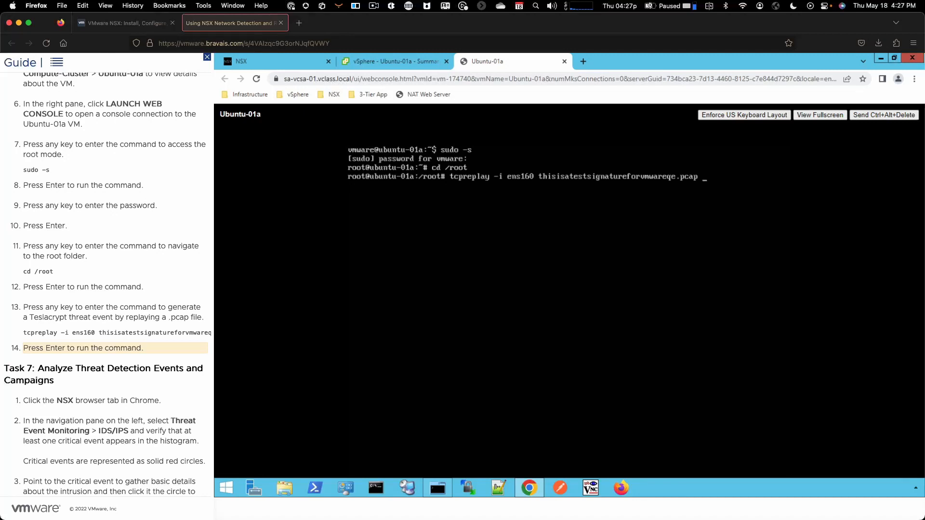
key(Return)
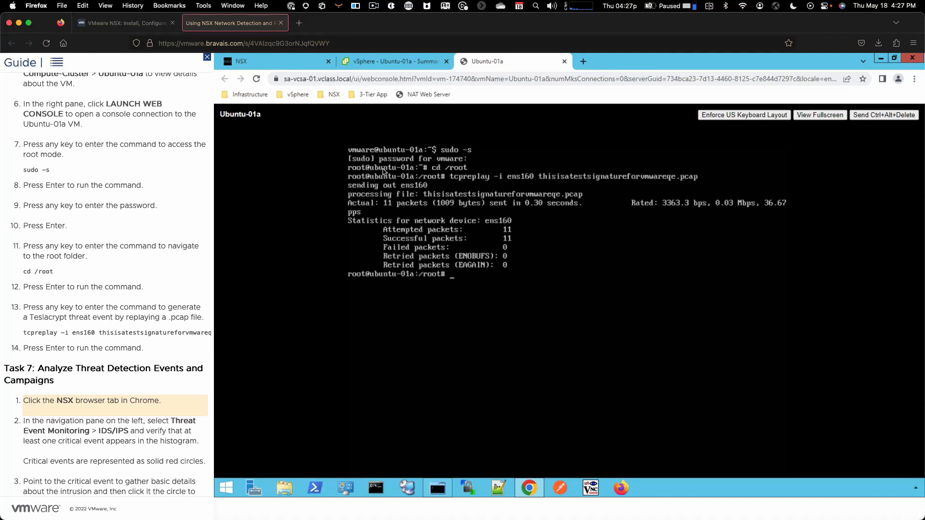
Return to NSX and review the critical intrusion event's details under IDS/IPS threat event monitoring
click(280, 60)
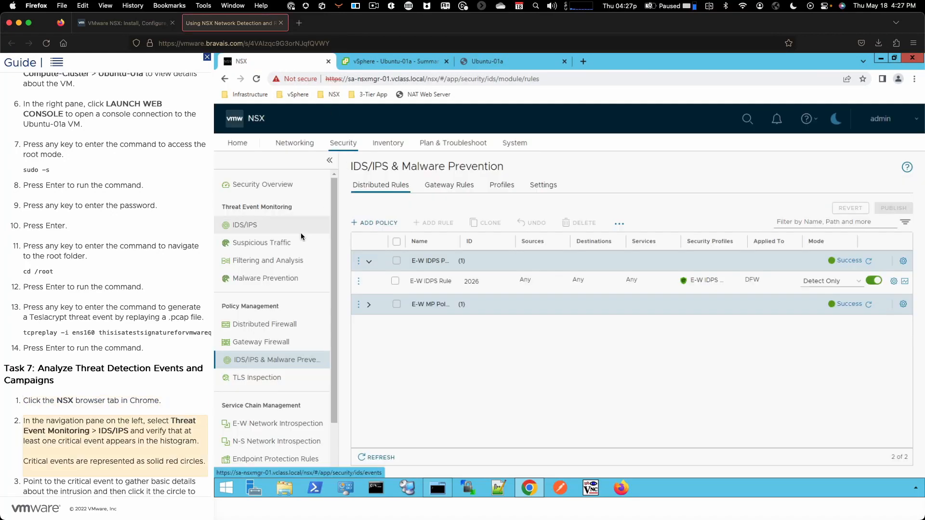
click(266, 224)
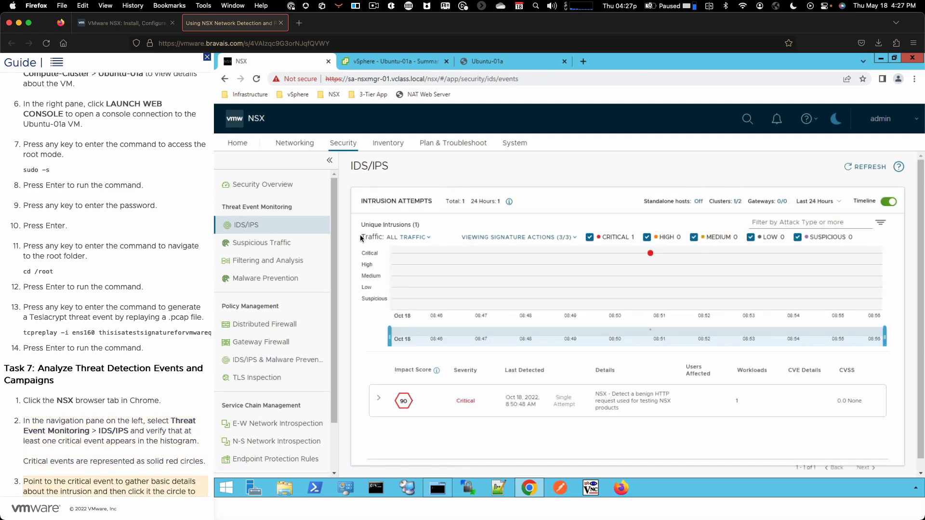
click(650, 254)
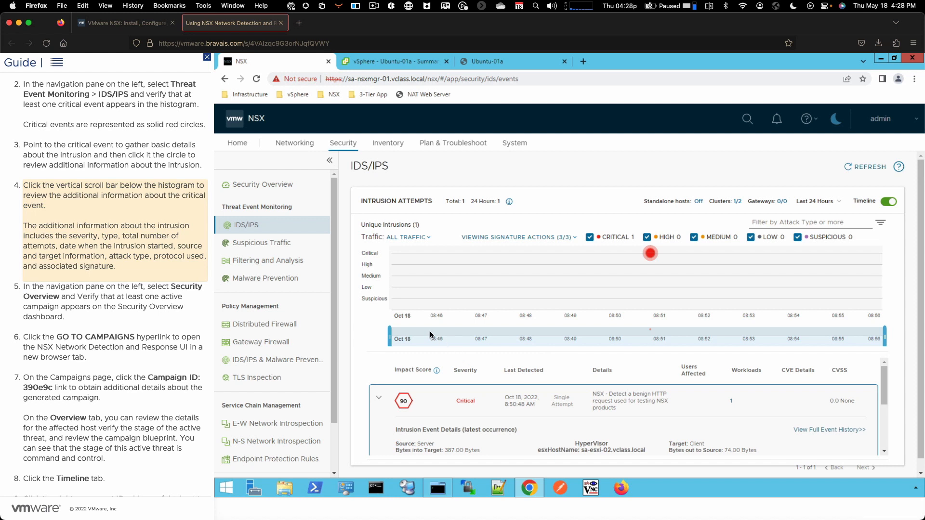
drag(884, 385, 884, 421)
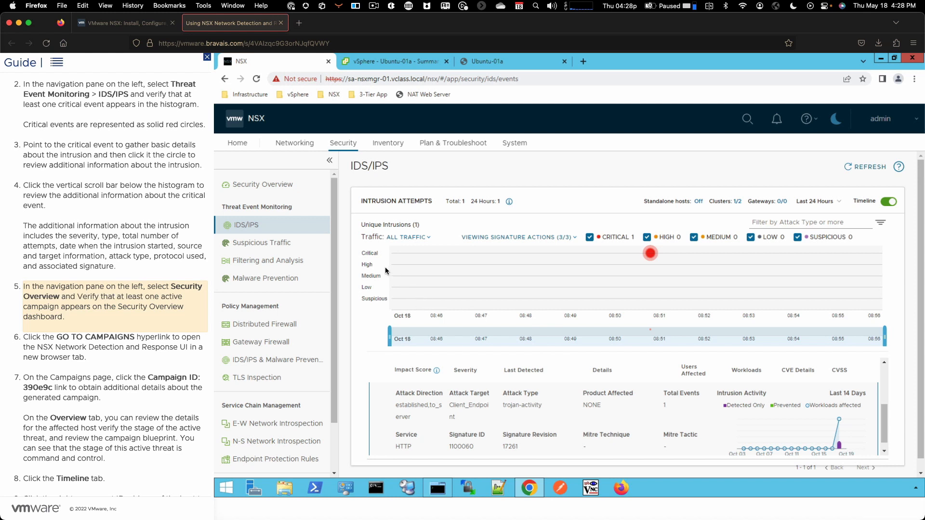
Go from the Security Overview campaigns summary to NSX Network Detection and Response and open the details of campaign 390e9c
click(265, 187)
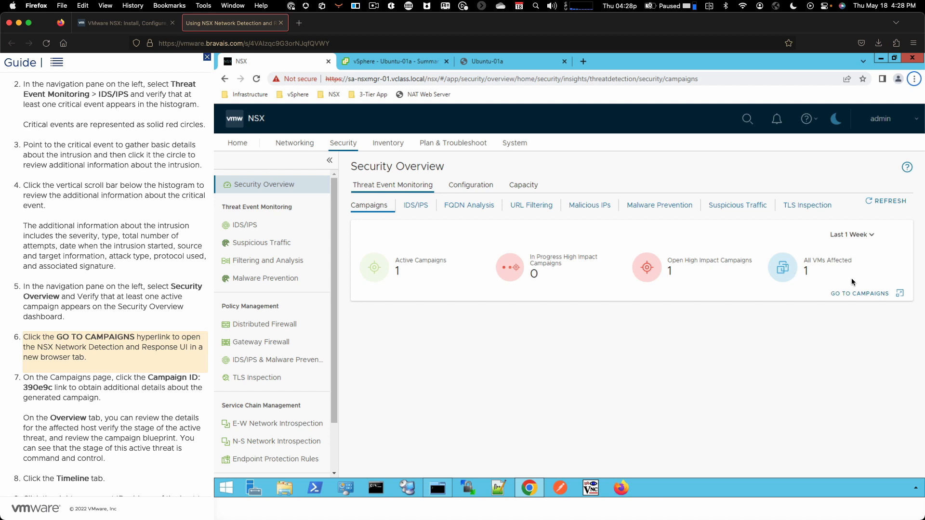
click(897, 294)
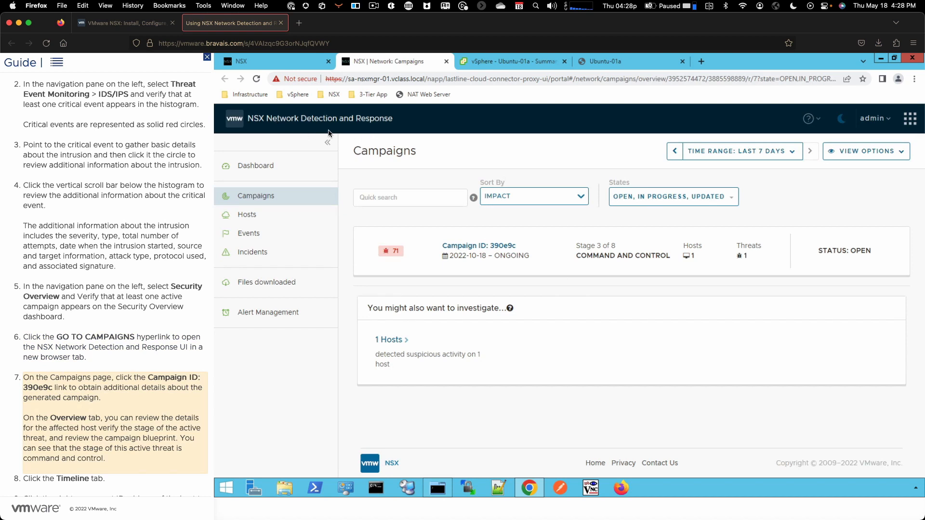
click(474, 253)
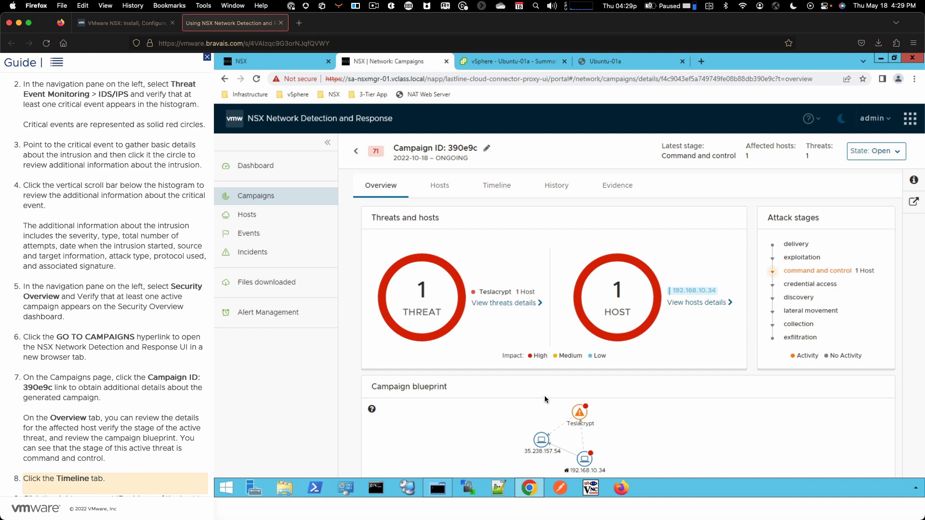
Expand the attack on host 192.168.10.34 in the campaign timeline and view all of its threat details
click(501, 185)
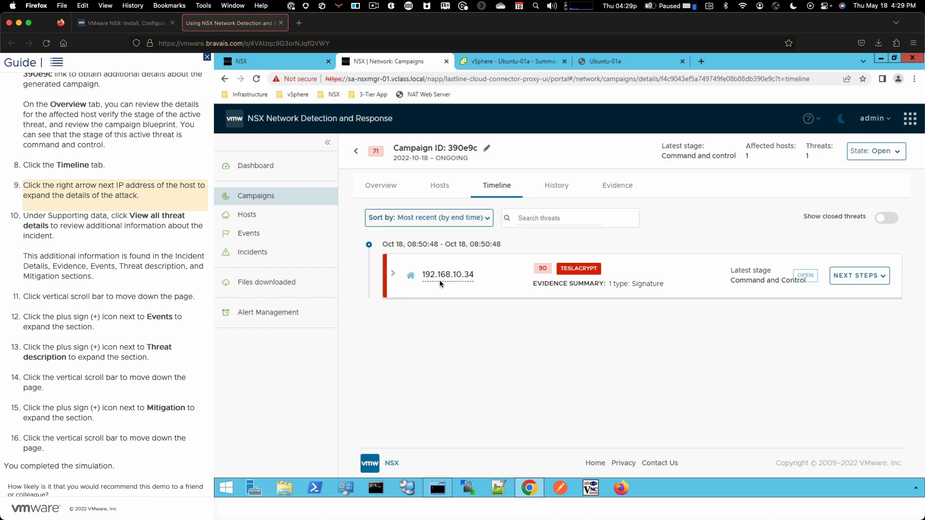
click(393, 271)
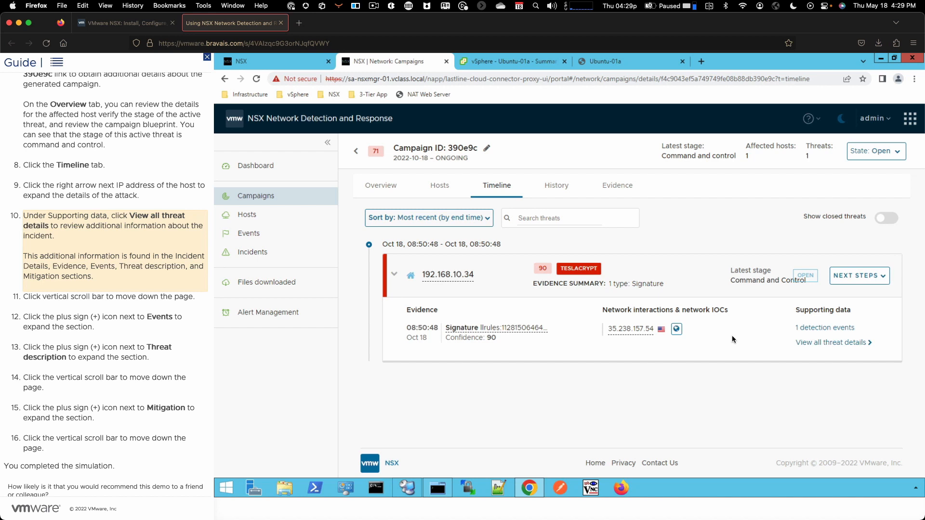
click(819, 340)
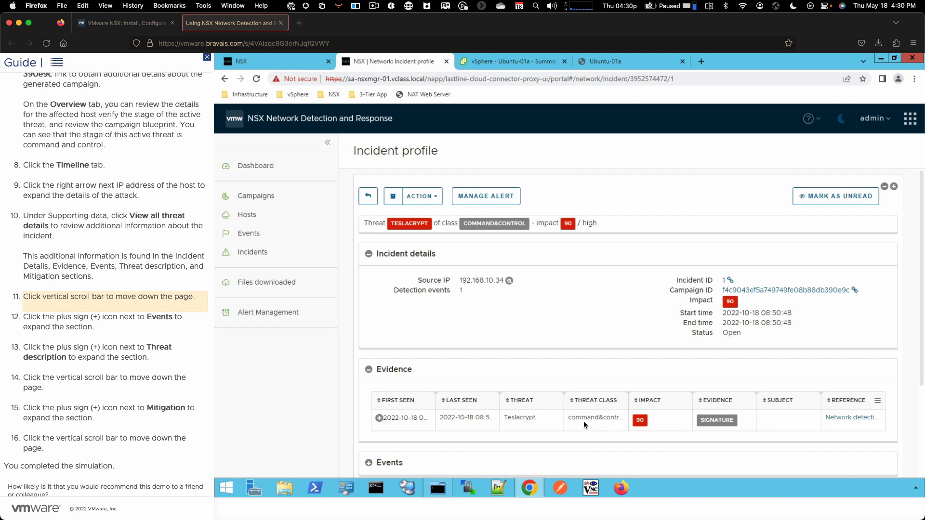
Expand and review the Events, Threat description and Mitigation sections of the incident profile
click(920, 314)
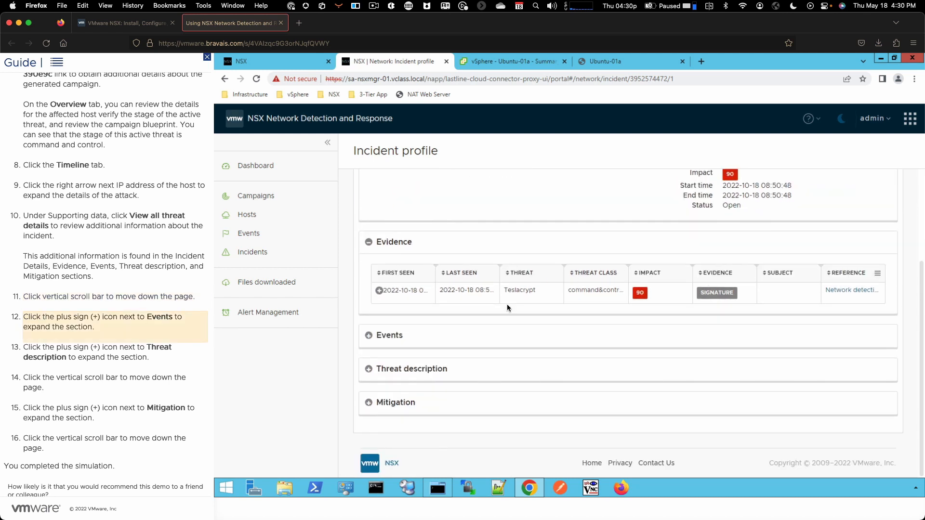
click(368, 336)
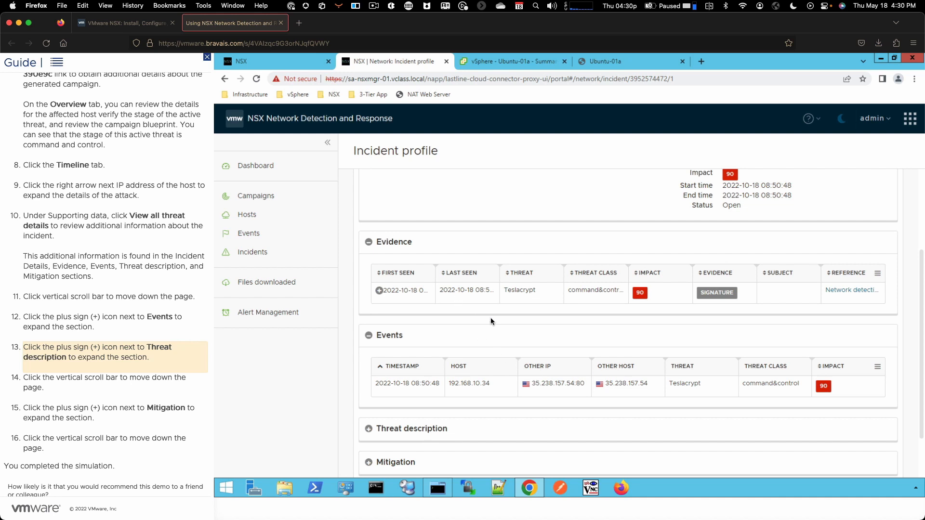
click(369, 429)
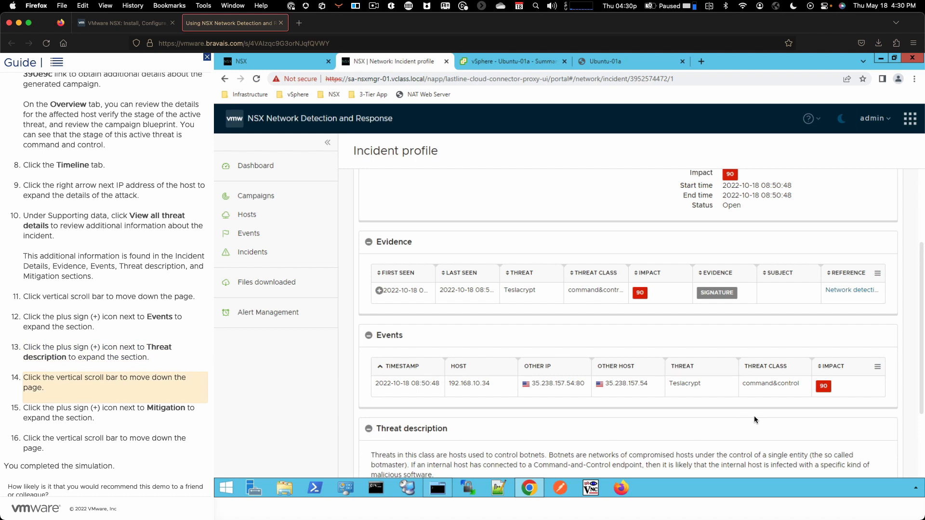
click(921, 391)
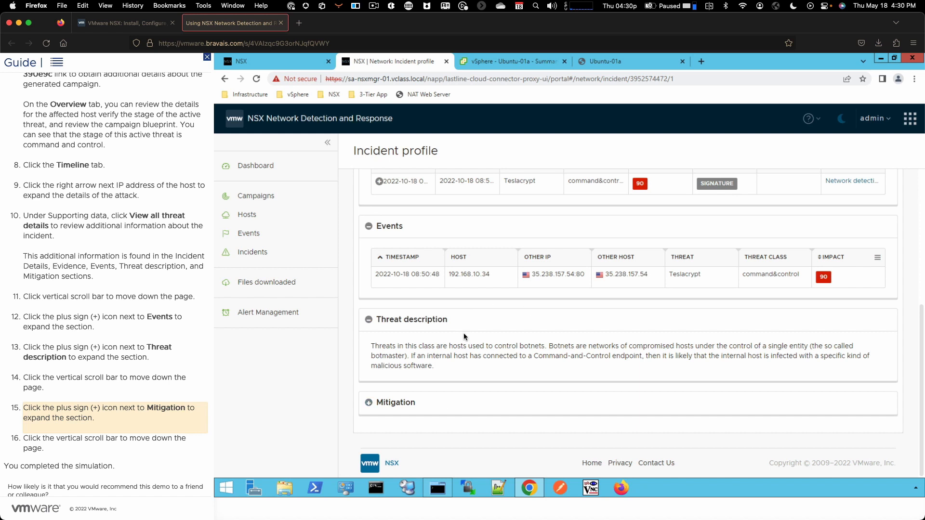
click(374, 406)
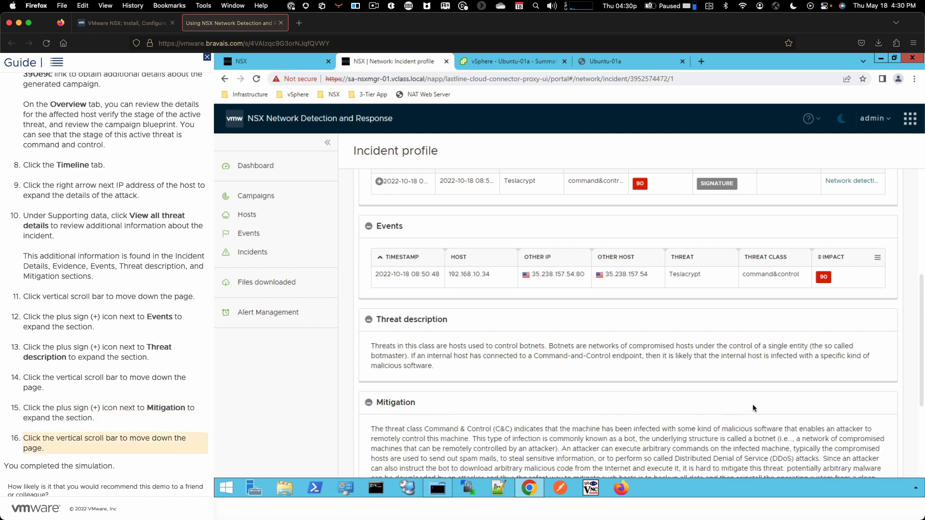
click(921, 388)
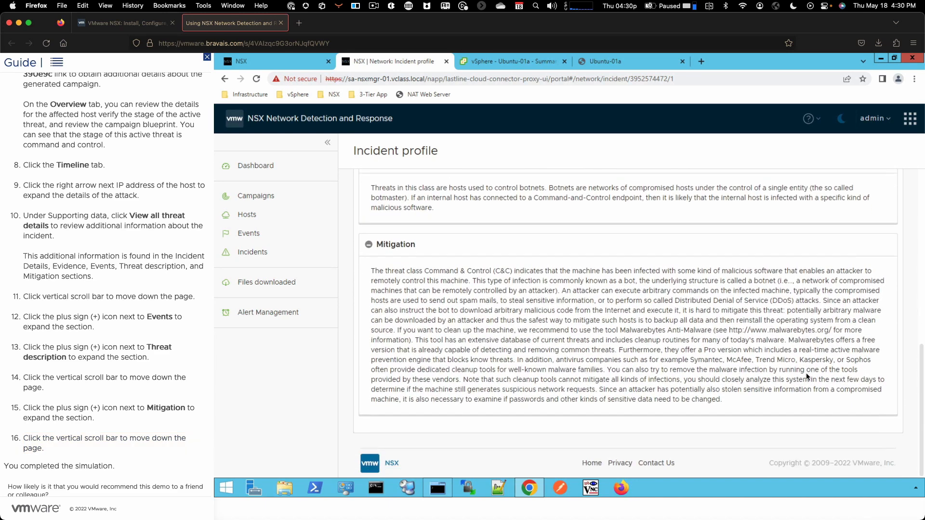